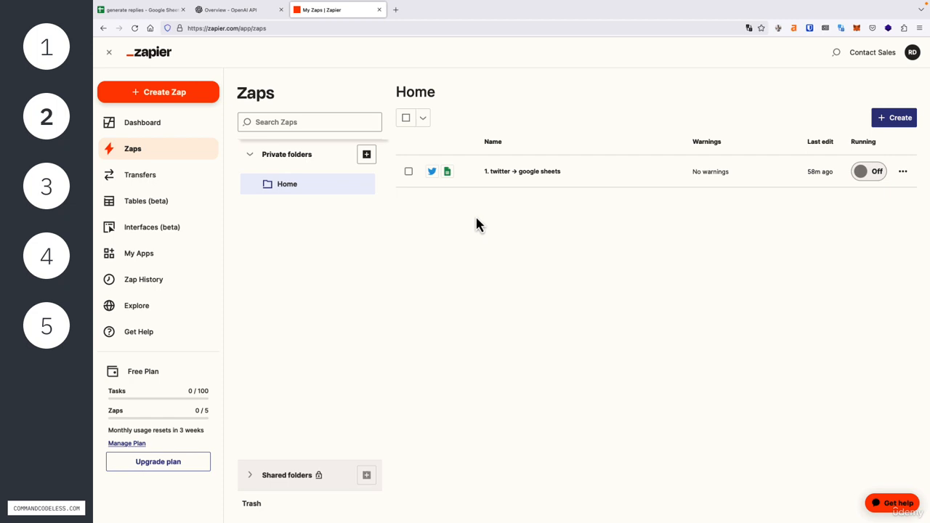
Create a new Zap and choose Google Sheets as the trigger app.
left_click(174, 98)
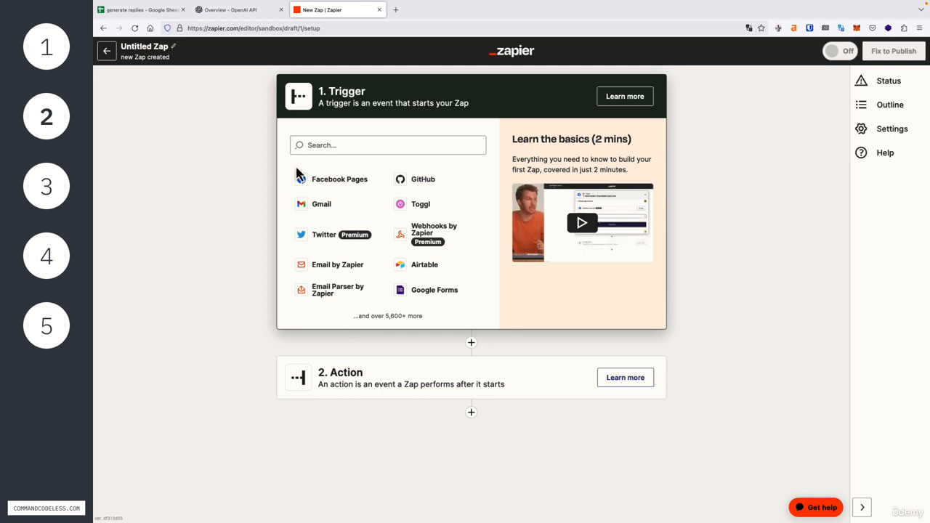
left_click(331, 148)
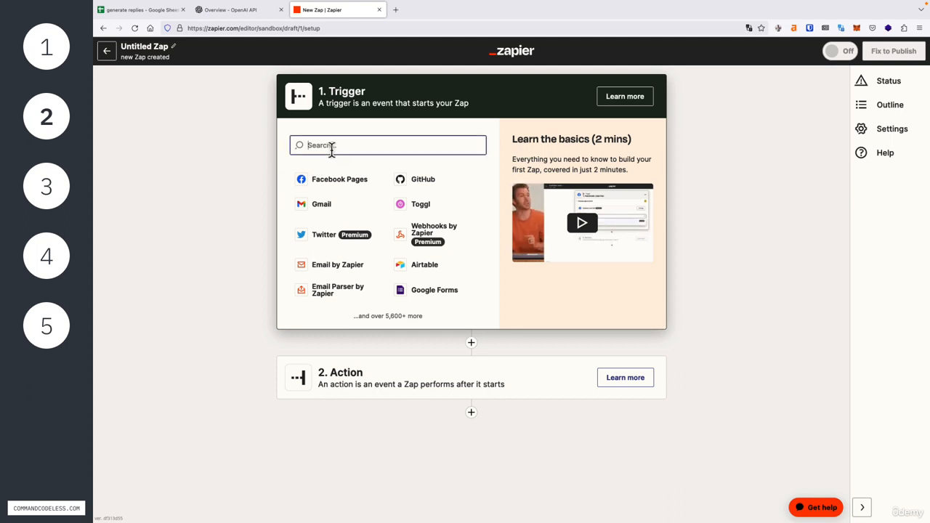
type("google sheets")
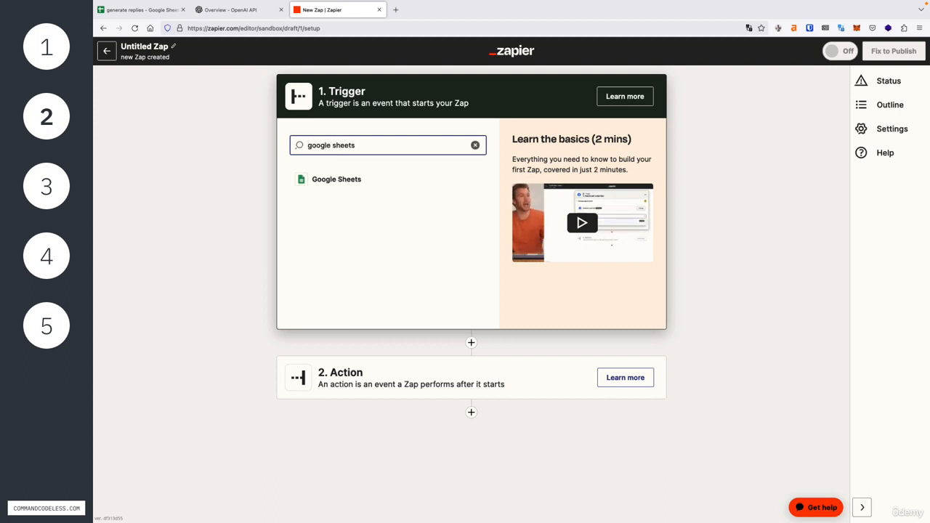
left_click(333, 183)
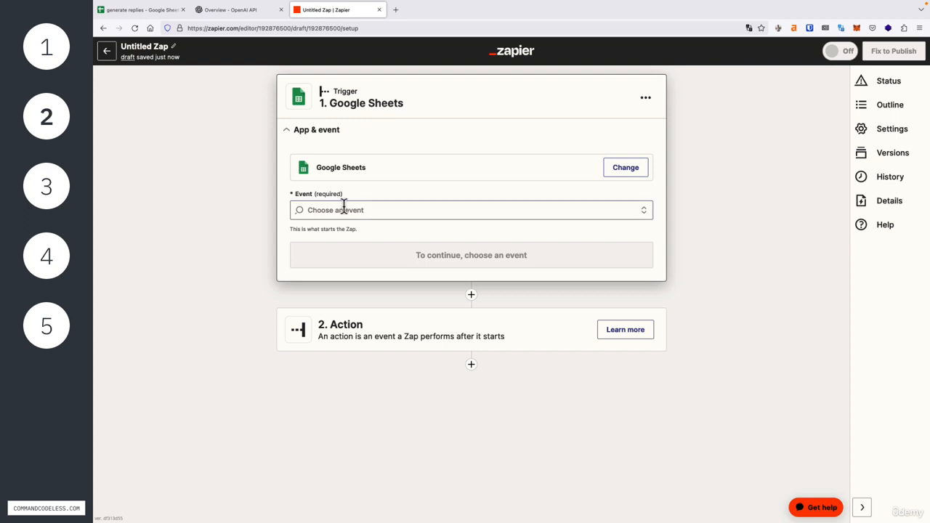
Set the trigger event to New Spreadsheet Row and accept the connected Google Sheets account.
left_click(346, 212)
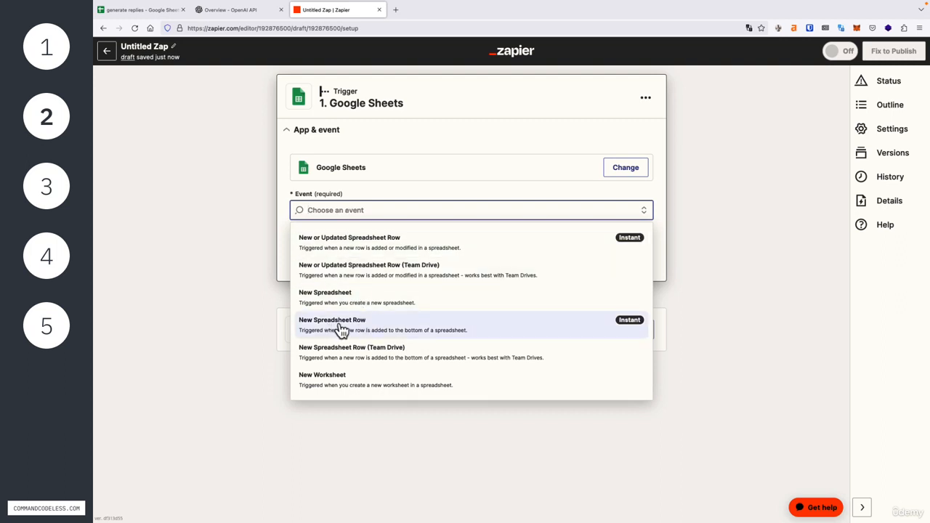
left_click(383, 330)
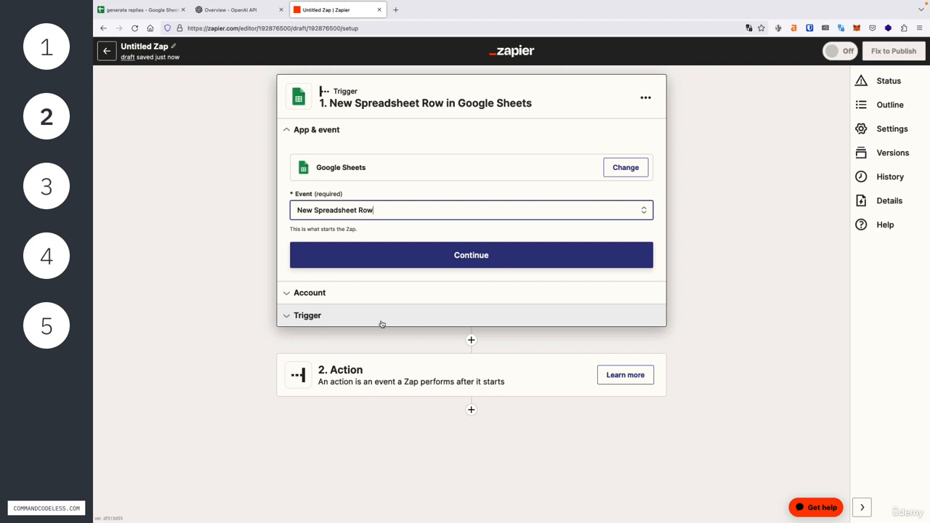
left_click(429, 265)
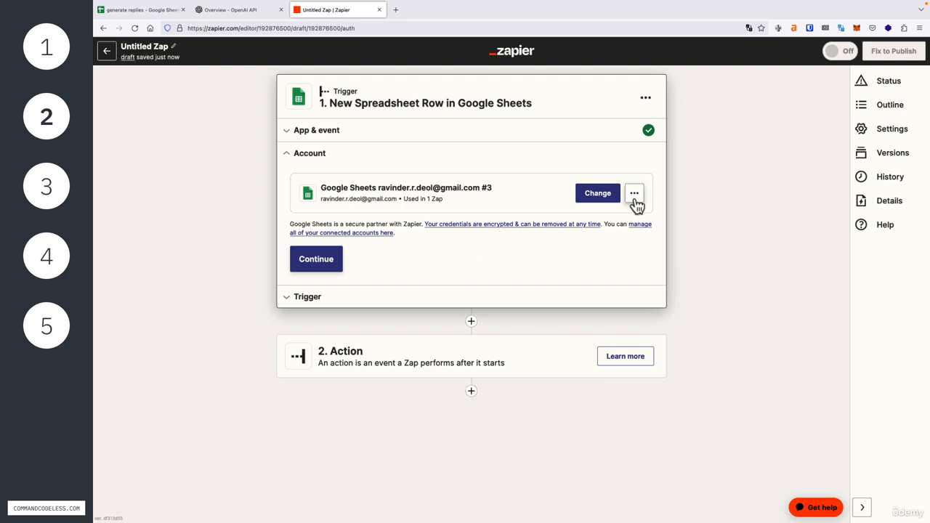
left_click(327, 267)
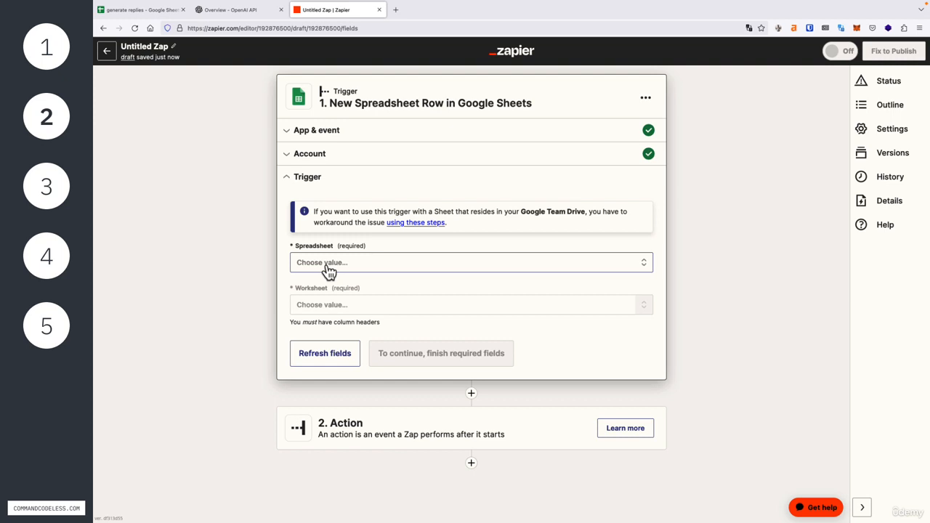
Set the trigger's spreadsheet to "generate replies" and its worksheet to "tweets", and continue to the trigger test.
left_click(328, 265)
type("genera")
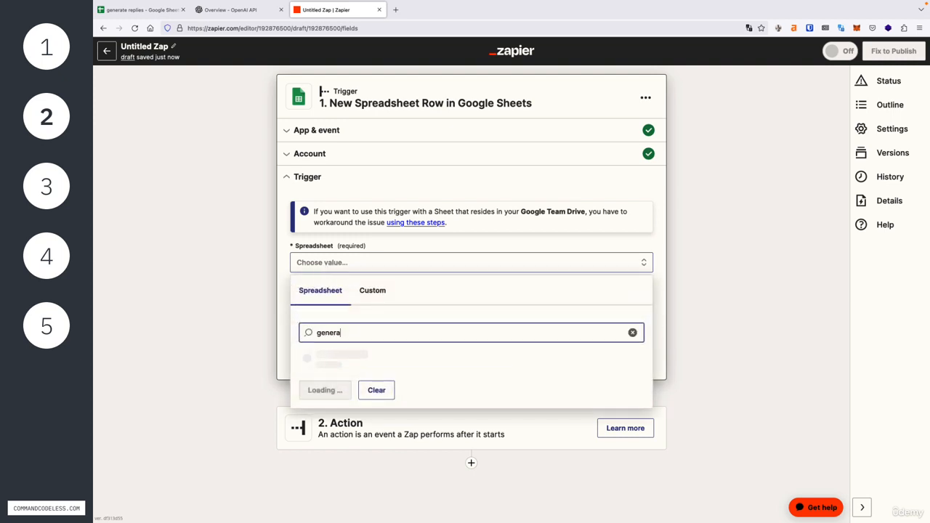
type("te replies")
key("BackSpace")
key("BackSpace")
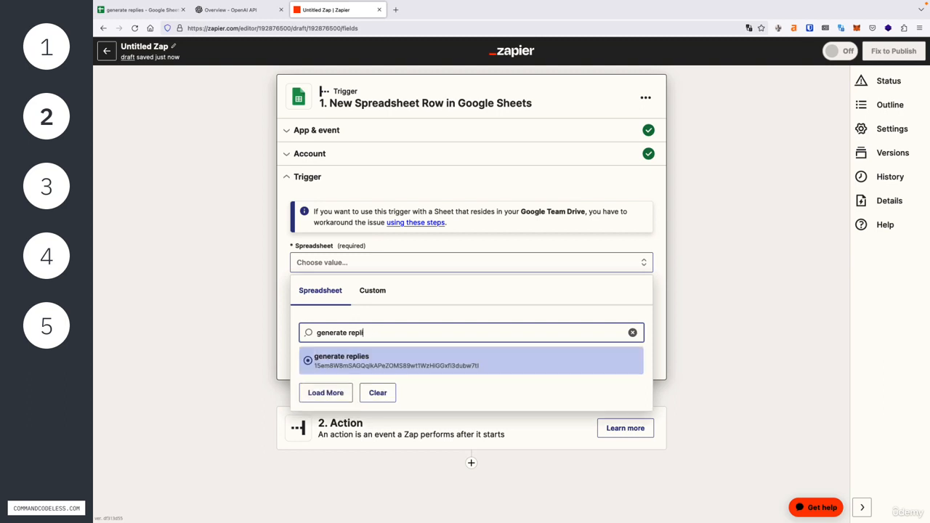
type("es")
left_click(332, 368)
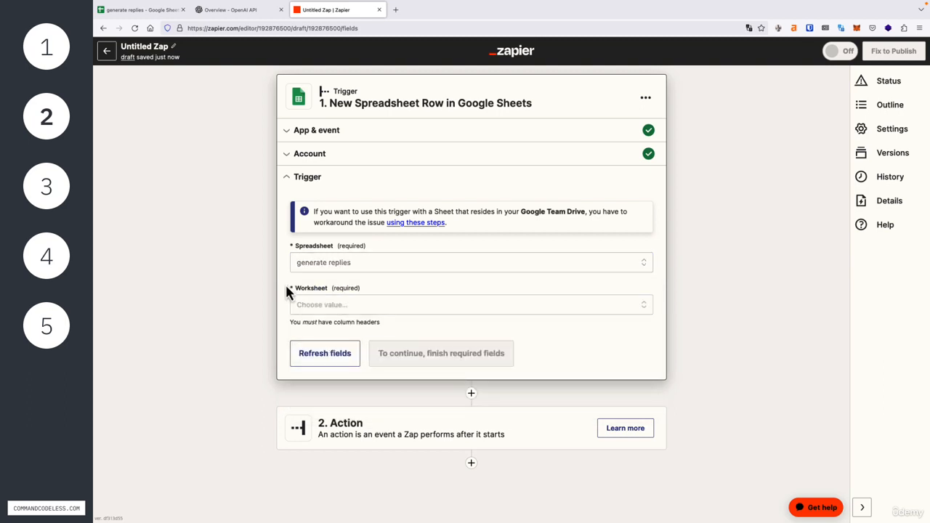
left_click(318, 305)
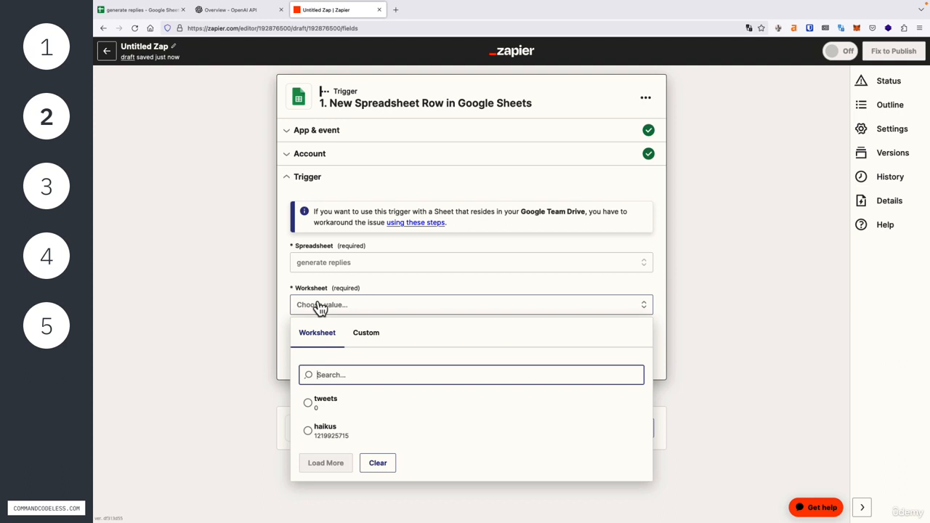
left_click(327, 403)
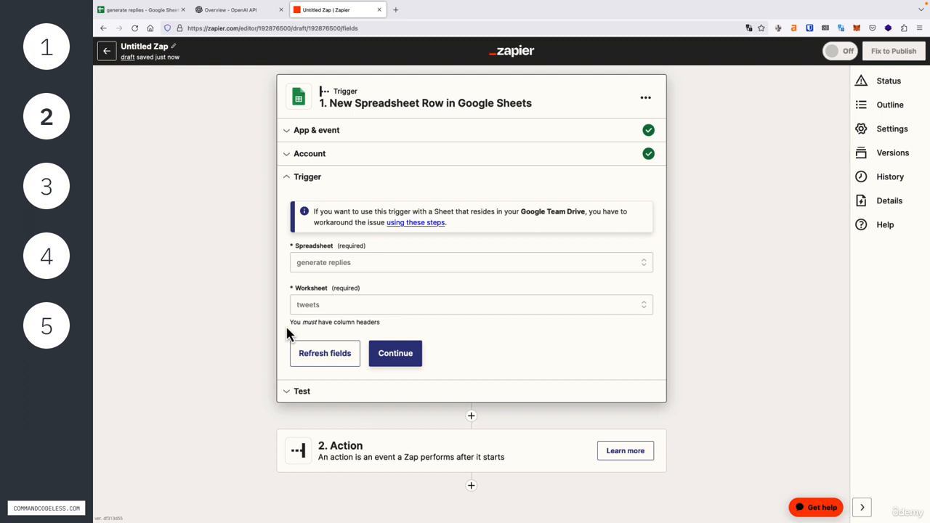
left_click(388, 363)
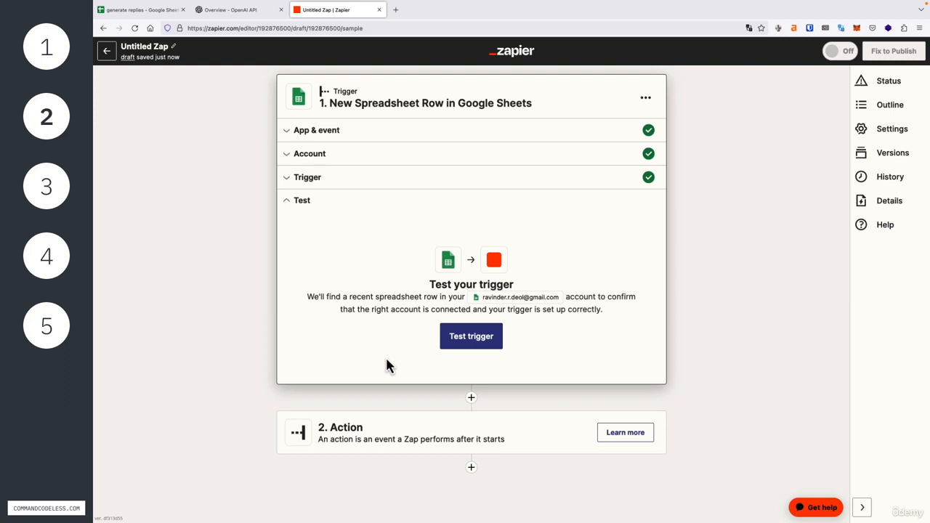
Test the trigger and review the tweet text in COL$A and the link in COL$B of the returned row.
left_click(455, 341)
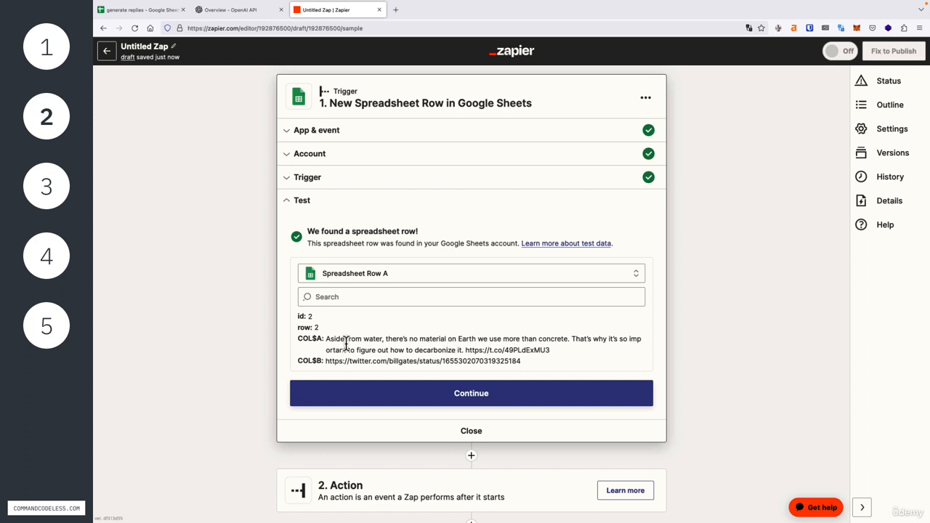
left_click_drag(295, 336, 561, 354)
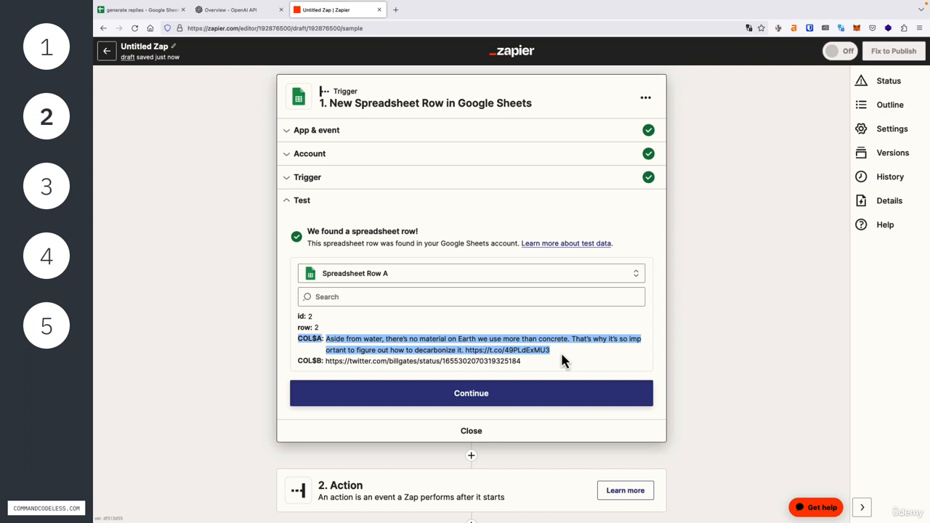
left_click_drag(330, 372, 526, 372)
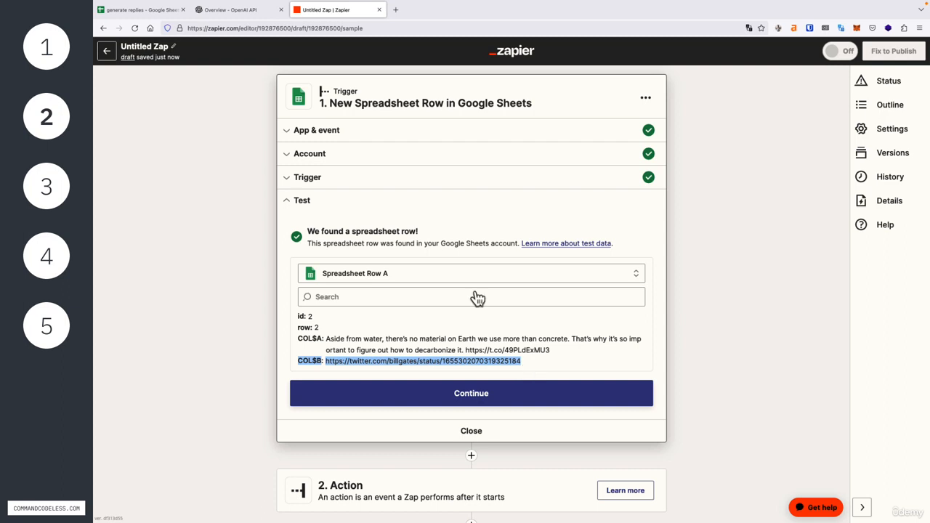
Switch to the "generate replies" spreadsheet, compare cells A2:B2 of the tweets sheet with the test data, and return to Zapier.
left_click(145, 10)
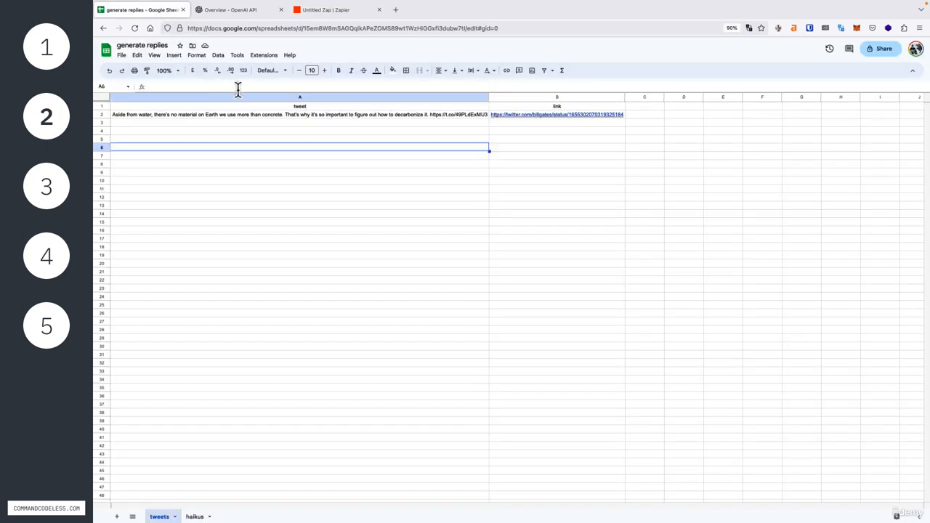
left_click(251, 116)
key("shift+Right")
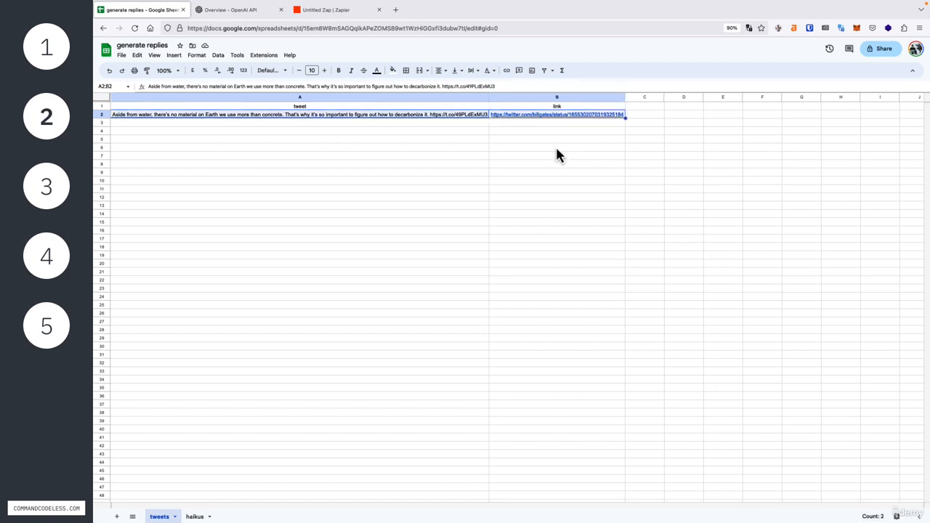
mouse_move(540, 119)
left_click(346, 13)
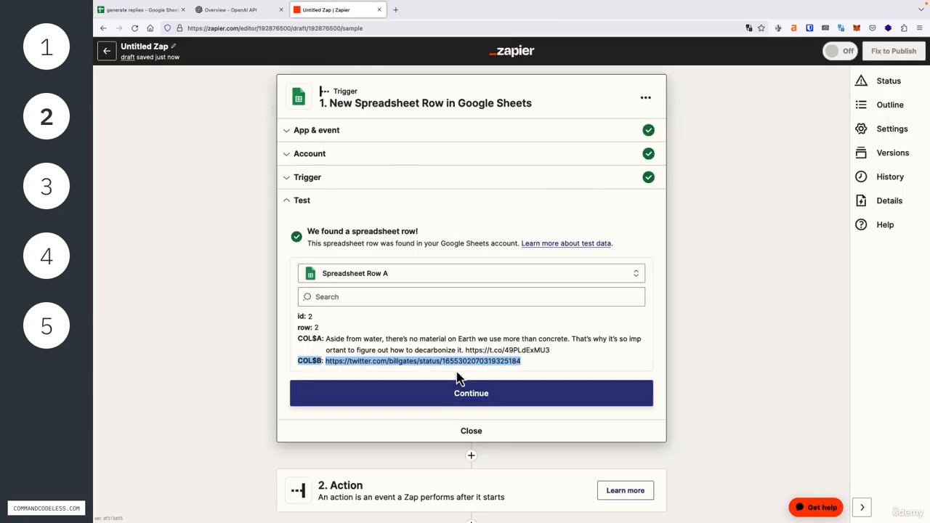
Finish the trigger and add a ChatGPT action with the Conversation event, continuing to its account settings.
left_click(453, 398)
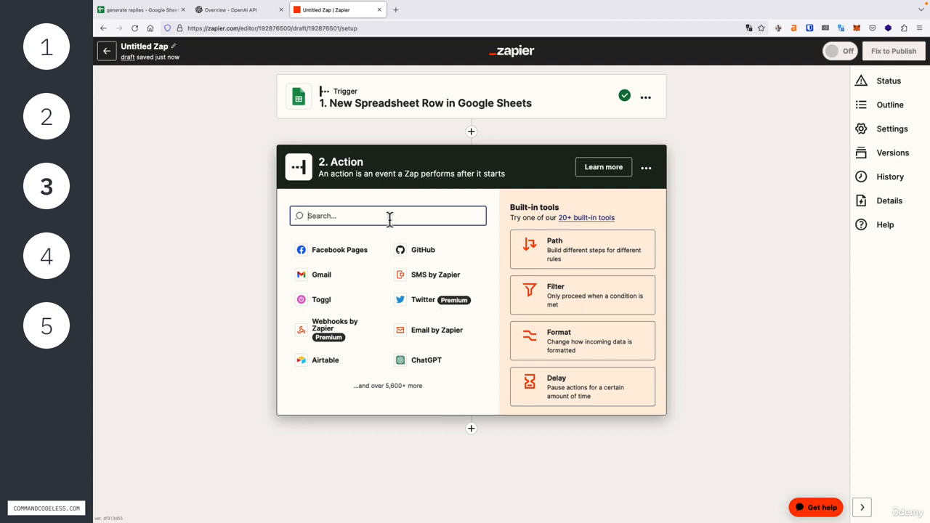
type("chatgpt")
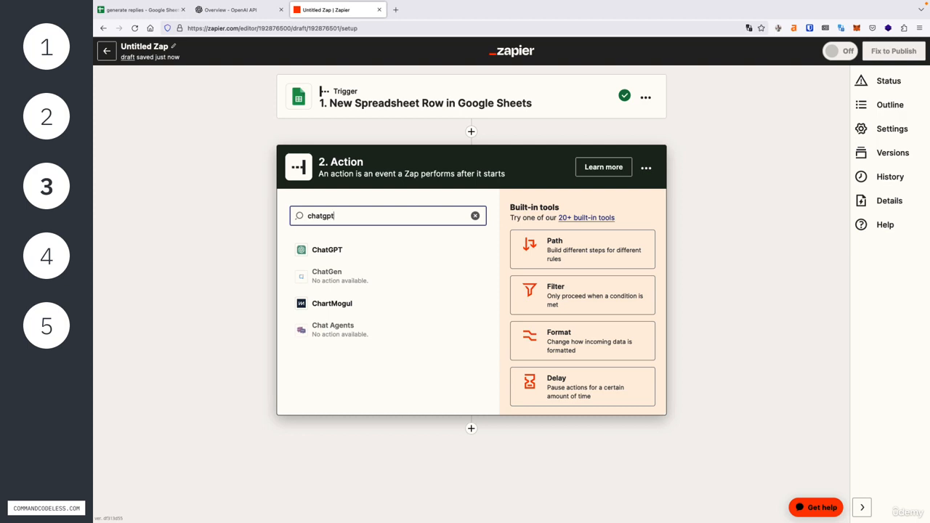
left_click(361, 251)
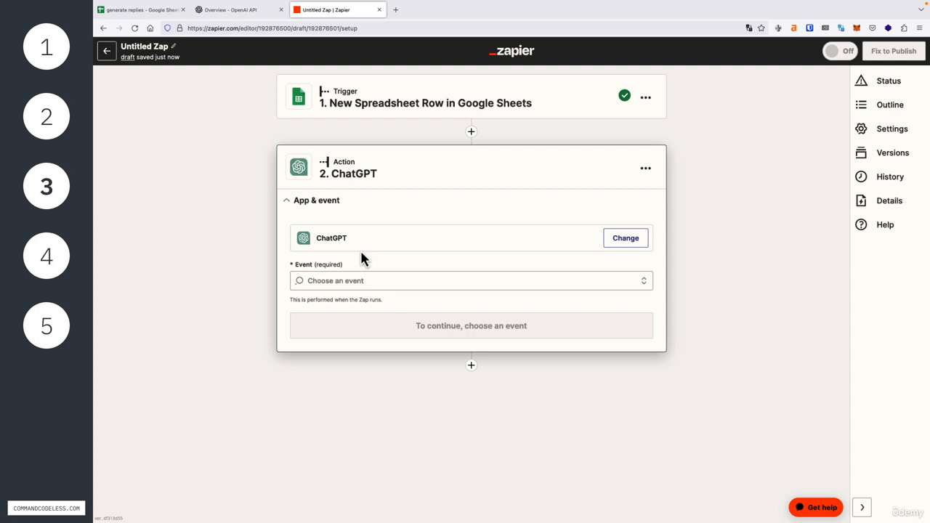
left_click(366, 280)
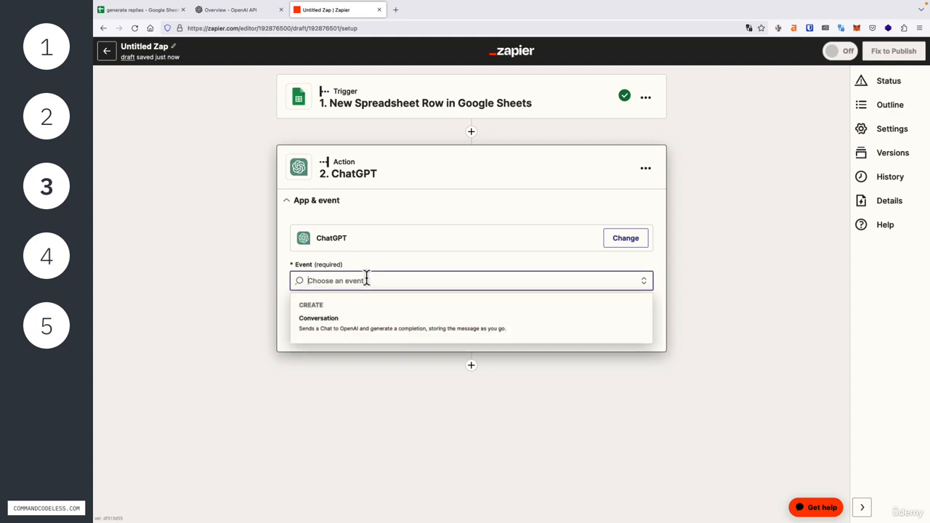
left_click(369, 325)
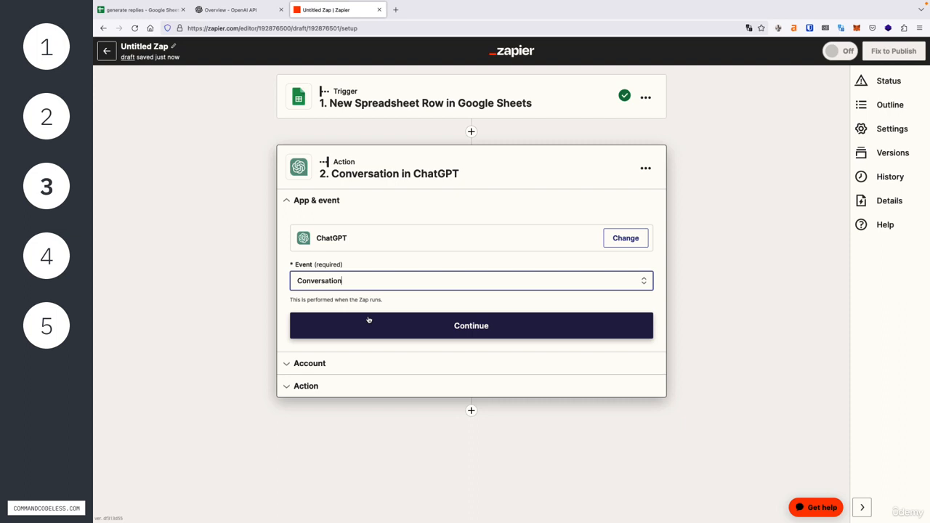
left_click(369, 325)
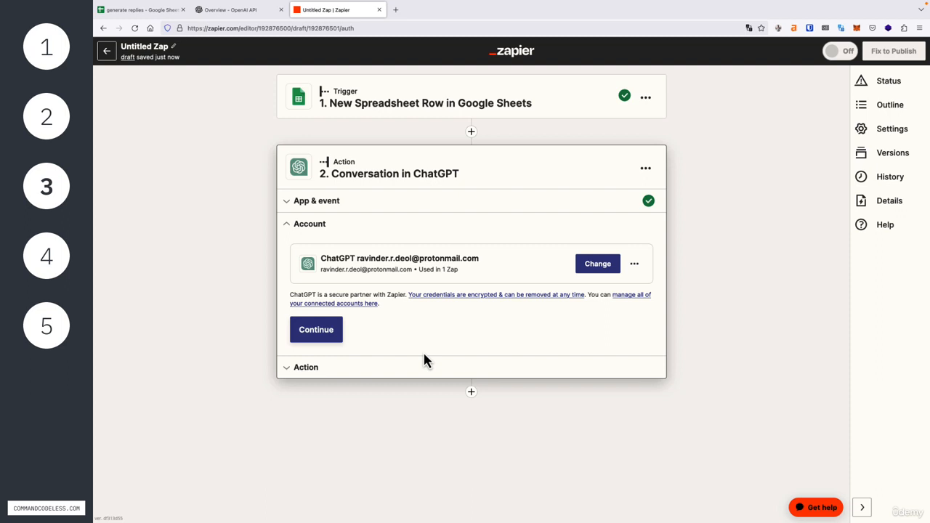
Switch to the OpenAI platform, create a new secret API key named "ZapierTest", and copy it.
left_click(255, 10)
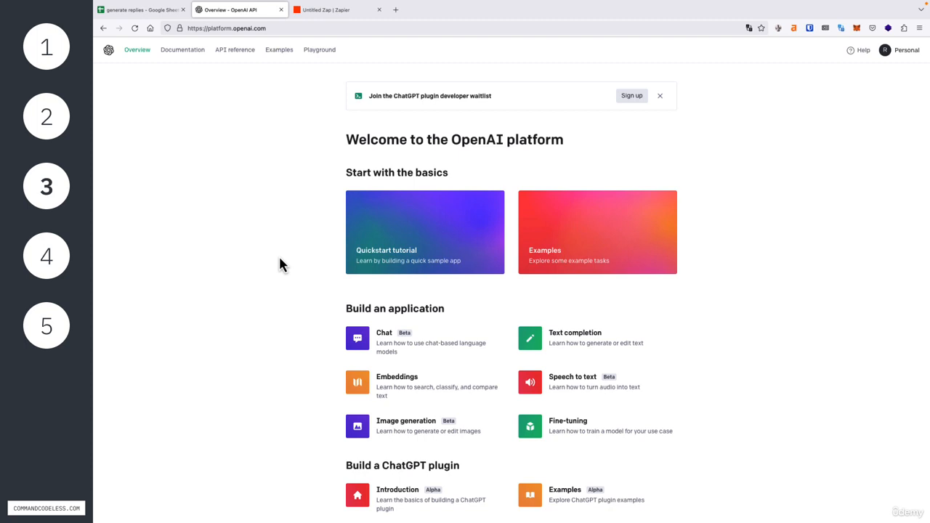
left_click(908, 60)
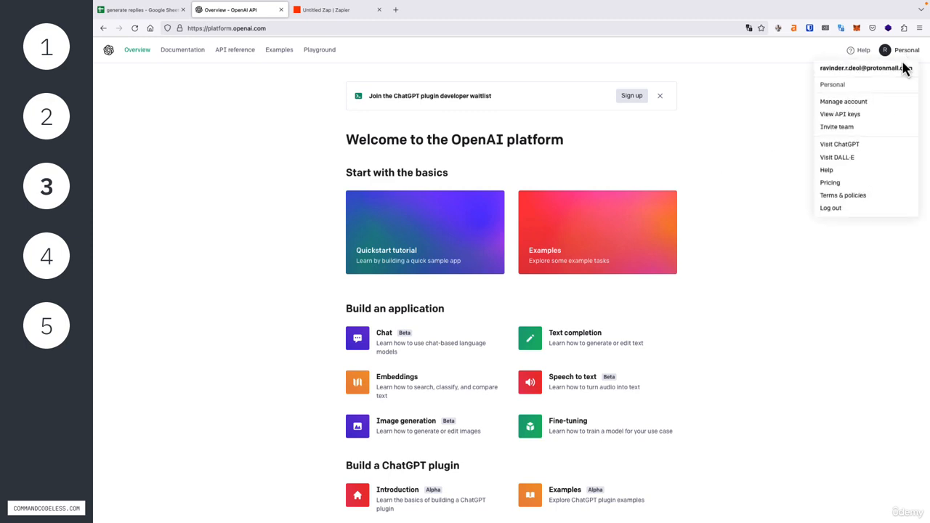
left_click(865, 122)
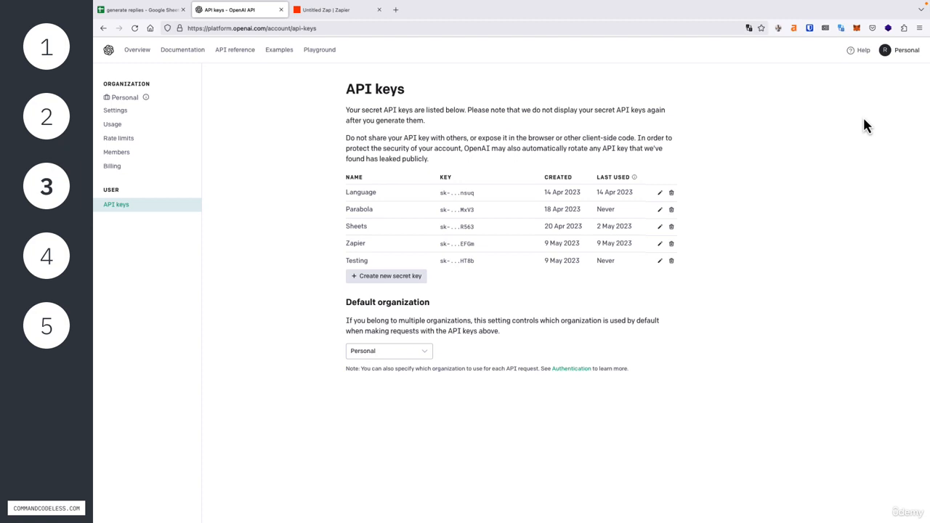
left_click(392, 280)
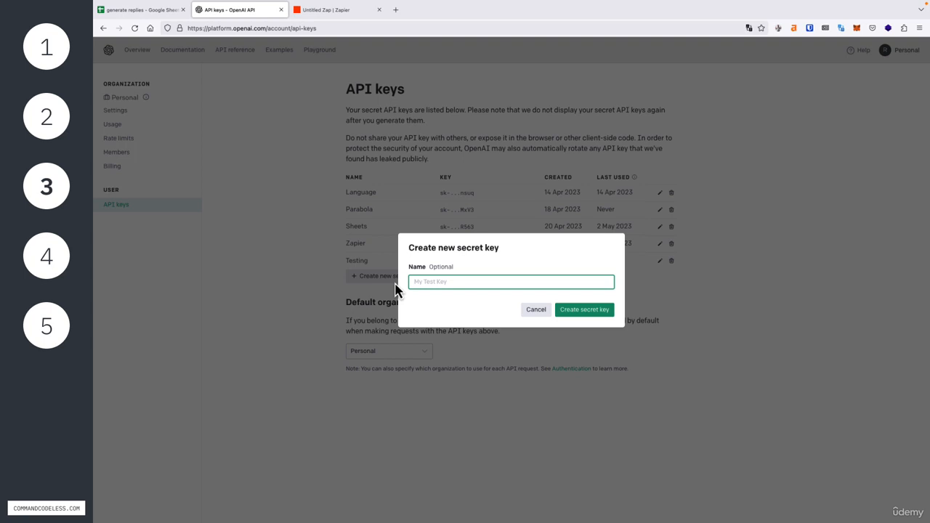
type("ZapierTest")
left_click(591, 312)
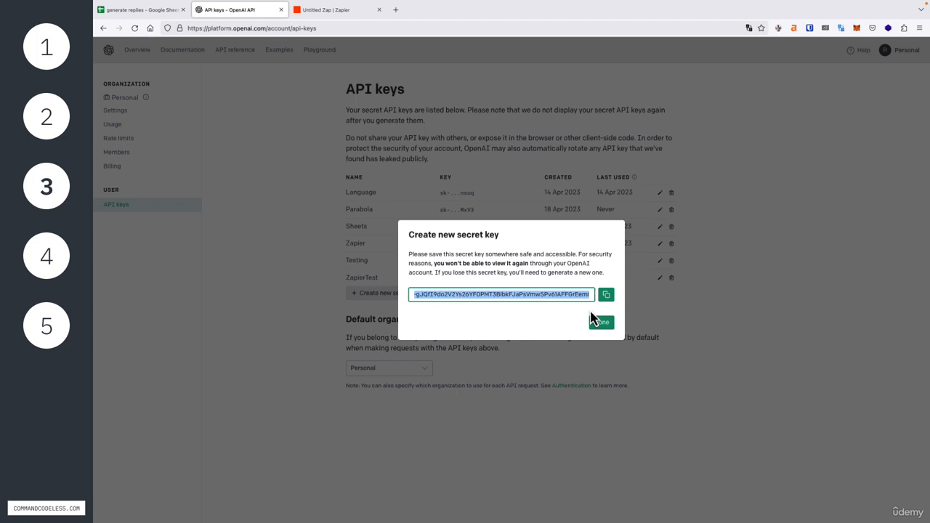
left_click(605, 296)
left_click(600, 325)
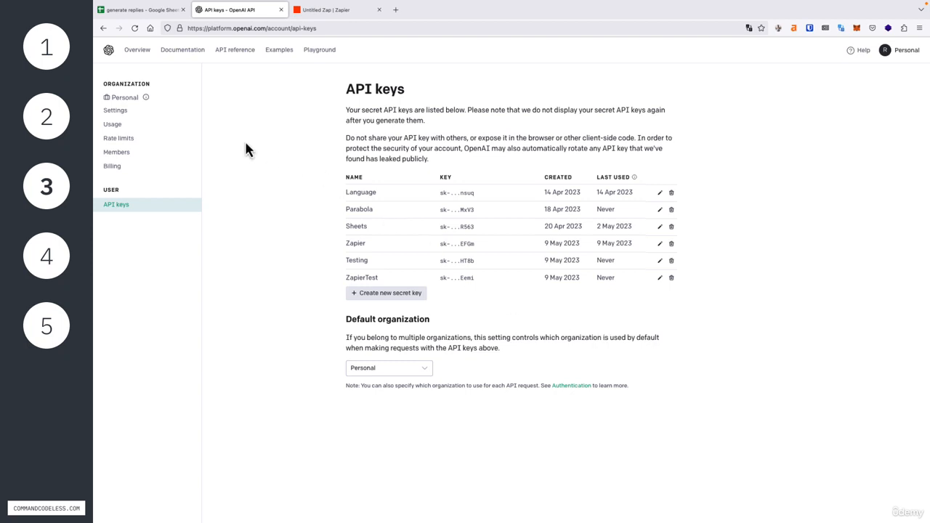
Review the OpenAI account's API usage, billing overview and monthly usage limits.
left_click(112, 124)
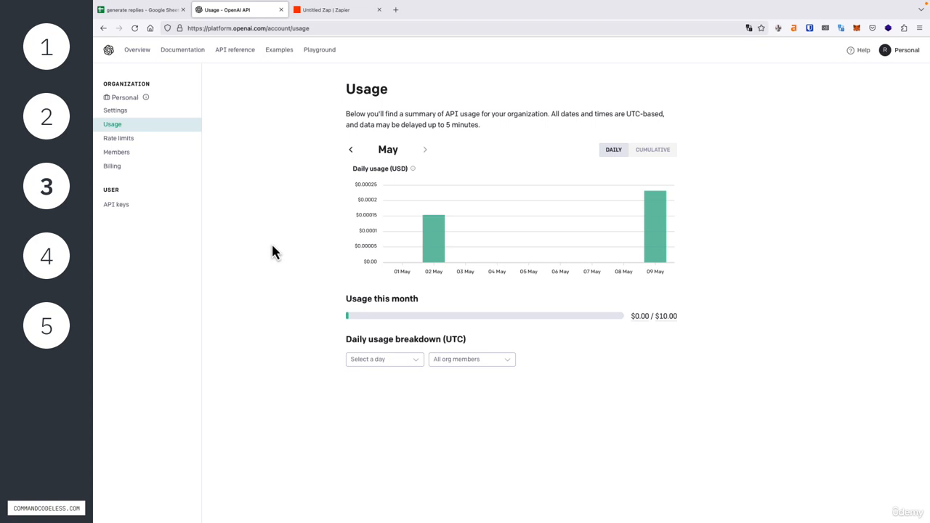
left_click(123, 171)
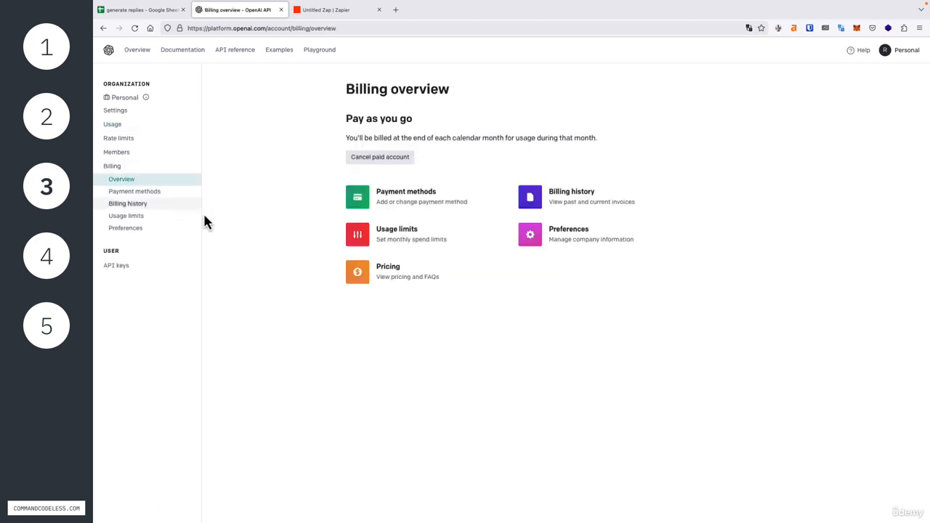
left_click(354, 242)
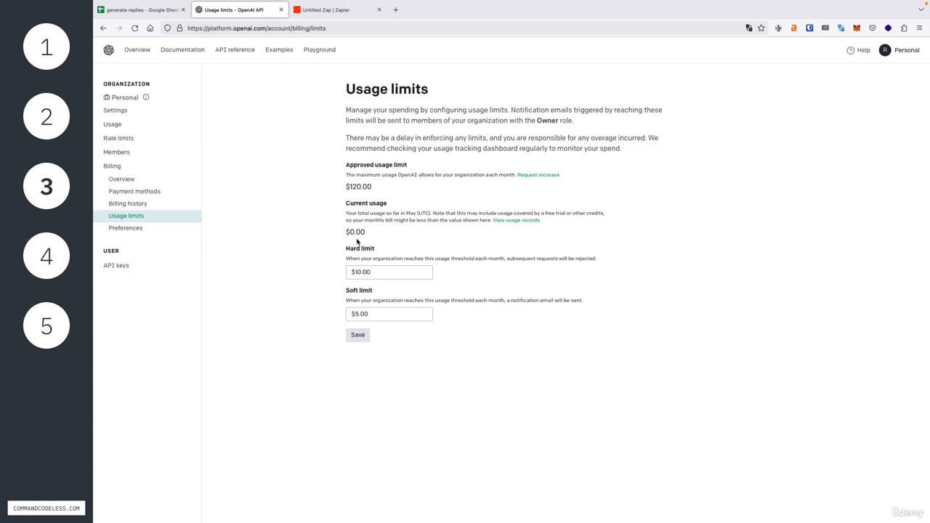
Switch to Zapier and continue with the connected ChatGPT account to the Conversation action's fields.
left_click(311, 13)
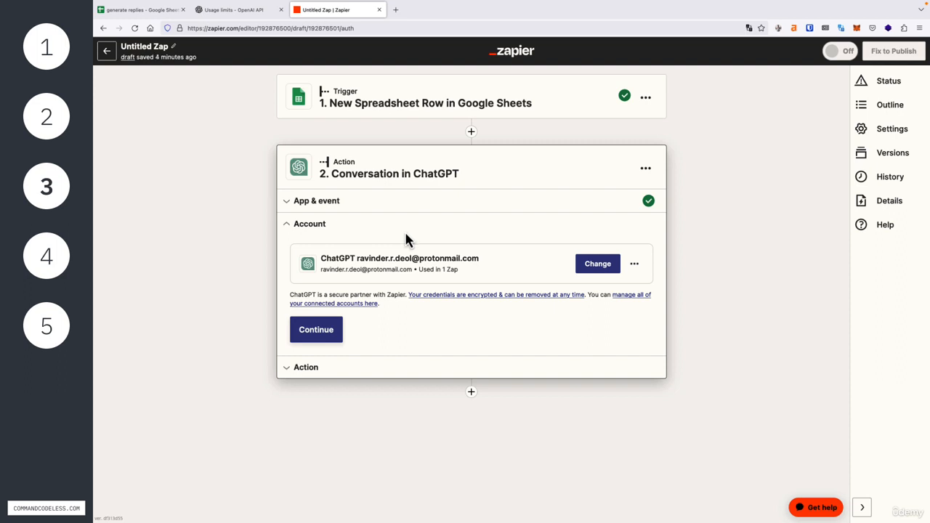
left_click(326, 334)
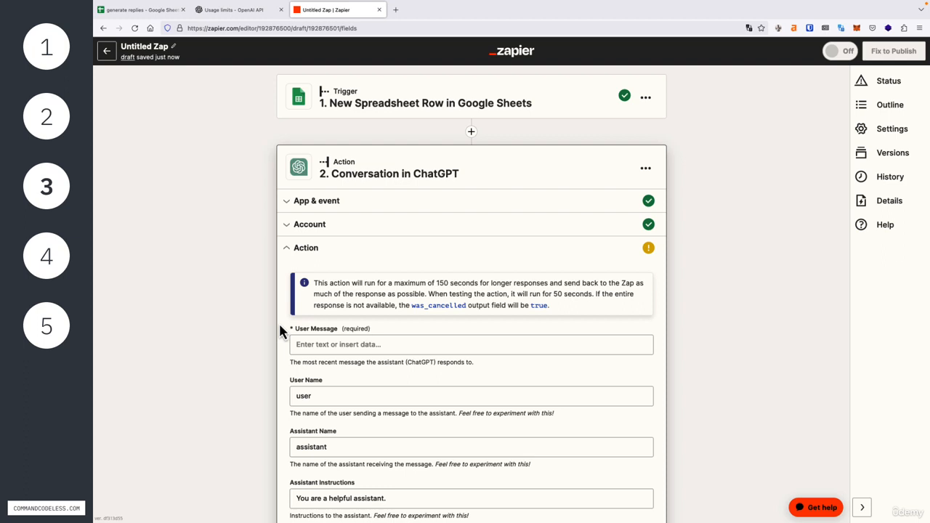
Fill the required User Message field with the tweet value from the Google Sheets trigger.
scroll(280, 327, "down", 3)
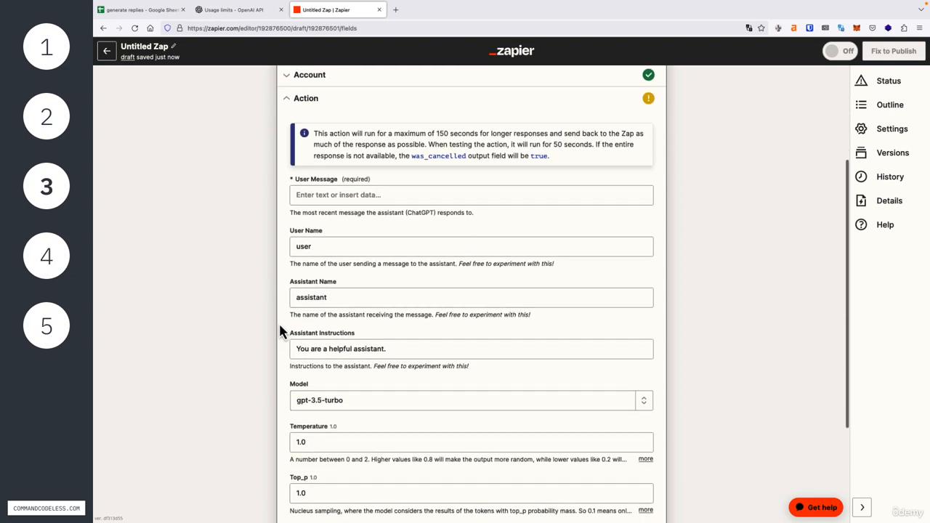
scroll(280, 327, "up", 3)
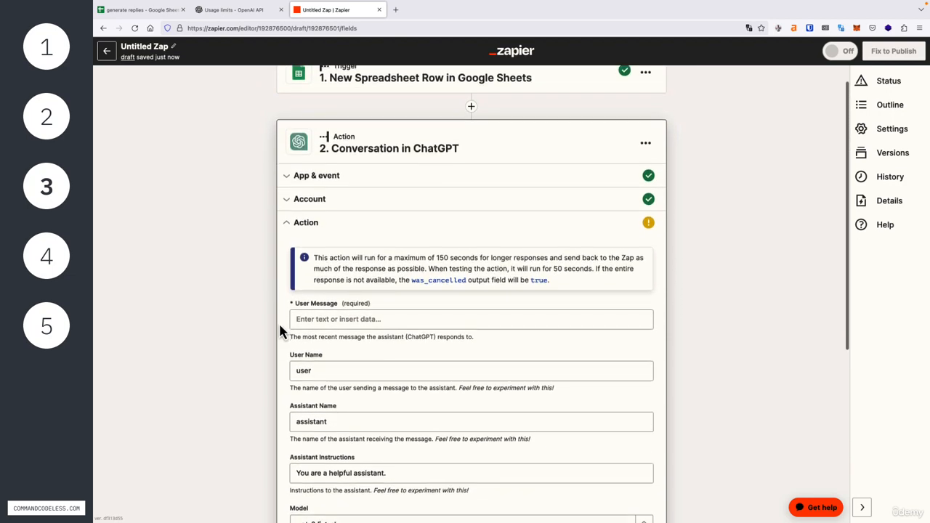
scroll(280, 327, "down", 2)
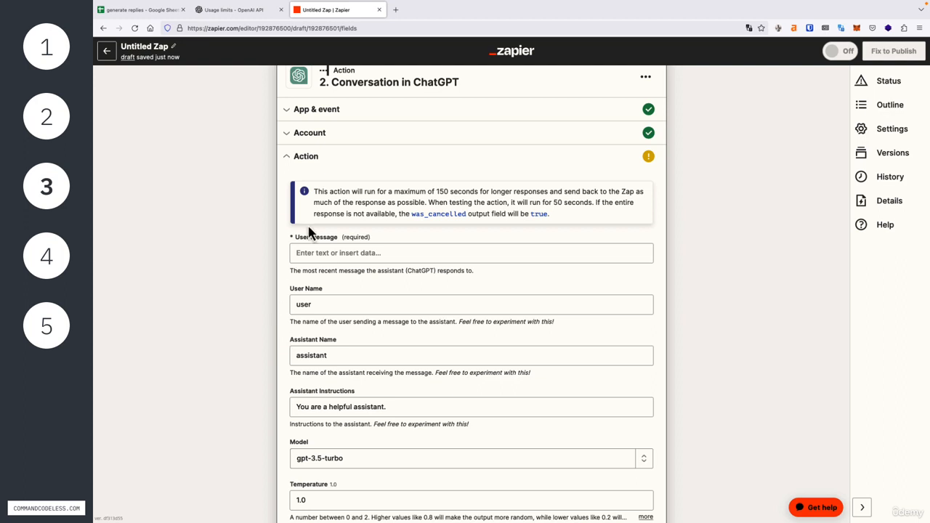
left_click(367, 252)
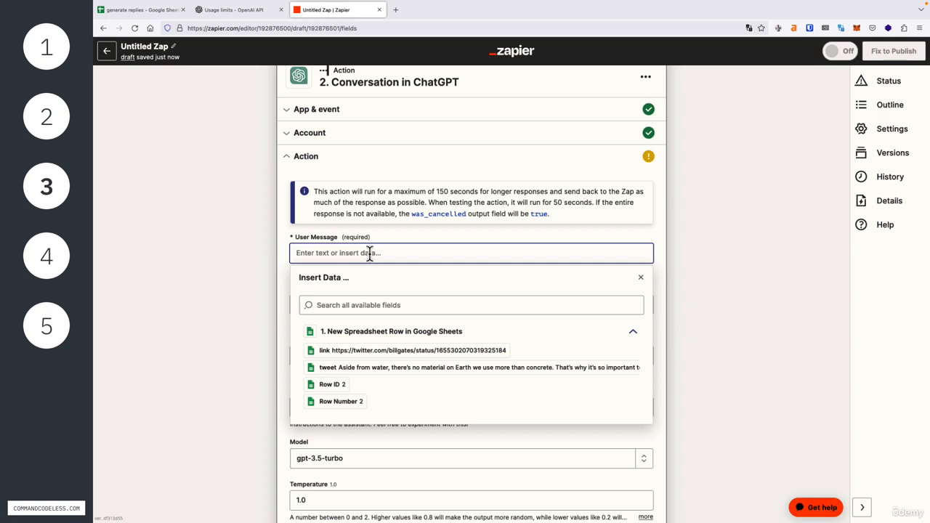
left_click(360, 379)
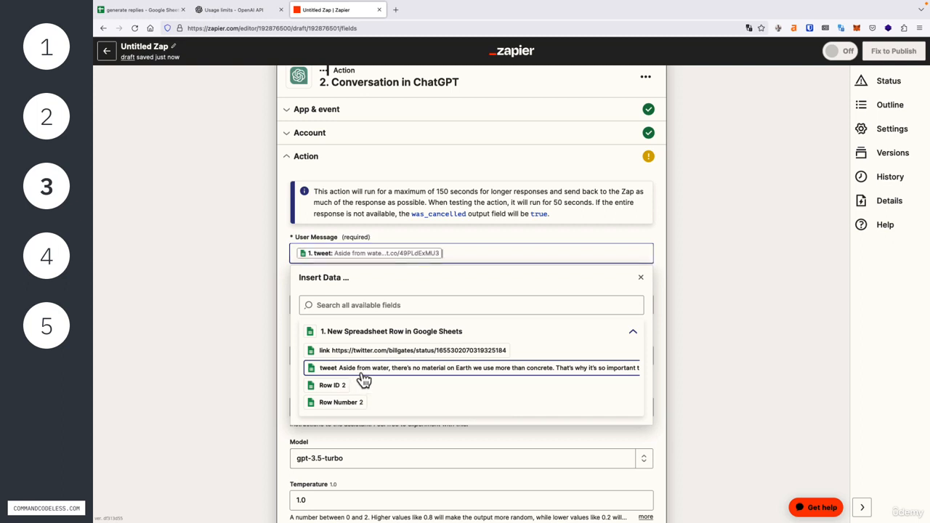
left_click(280, 279)
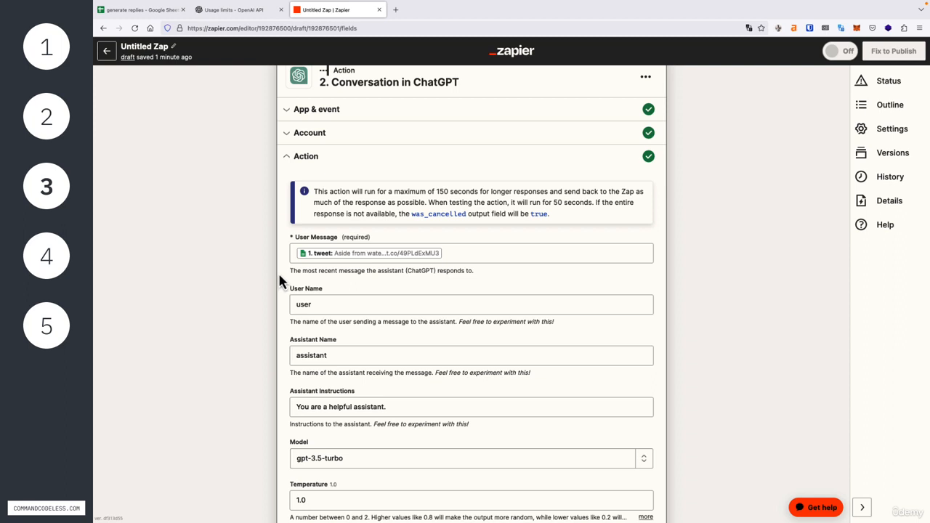
Choose gpt-3.5-turbo from the list of available models for the ChatGPT action.
scroll(279, 275, "down", 3)
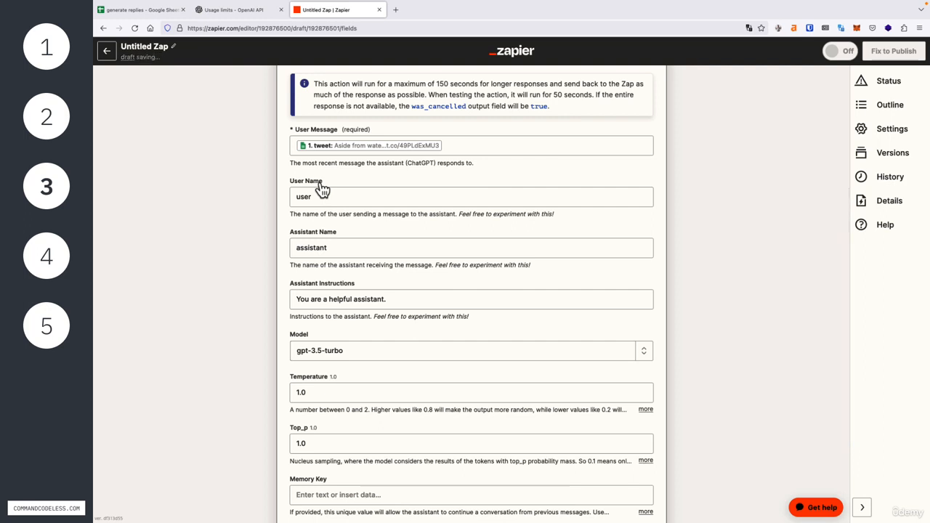
left_click(358, 351)
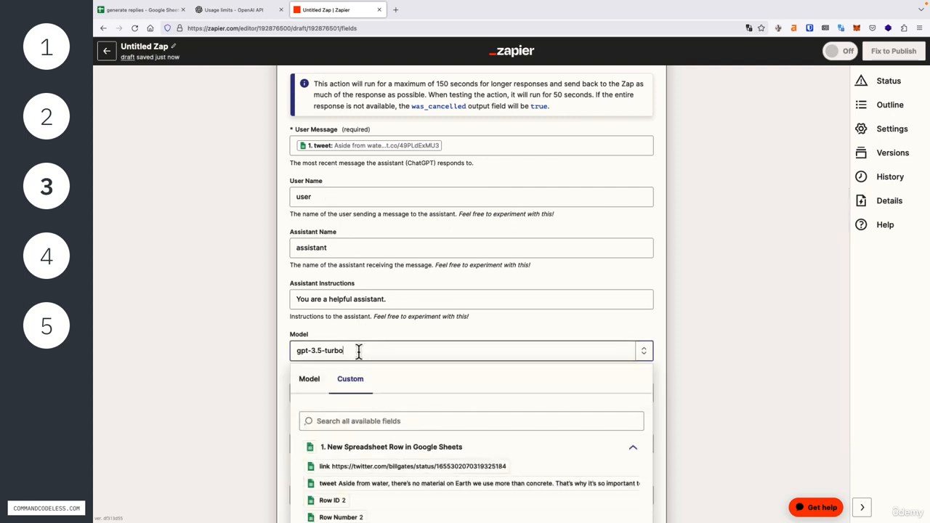
left_click(305, 385)
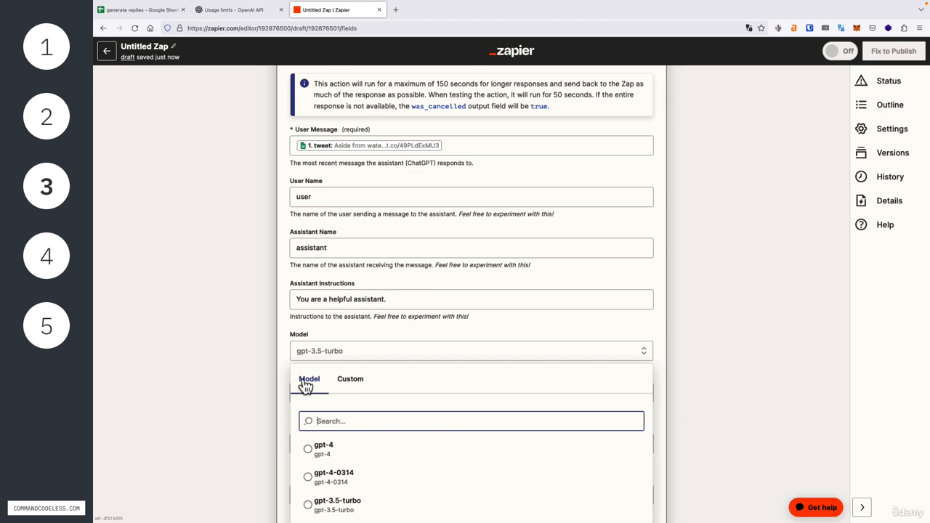
scroll(371, 385, "down", 2)
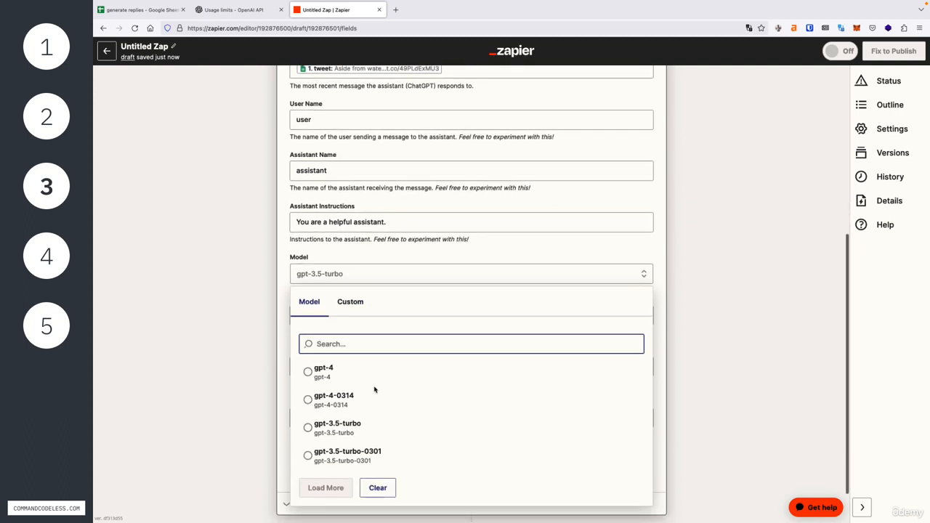
left_click(353, 432)
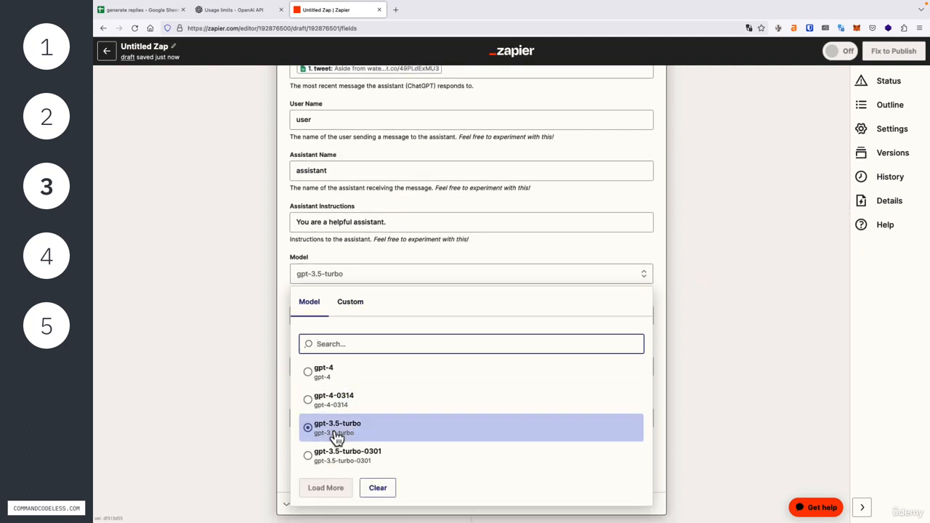
left_click(337, 436)
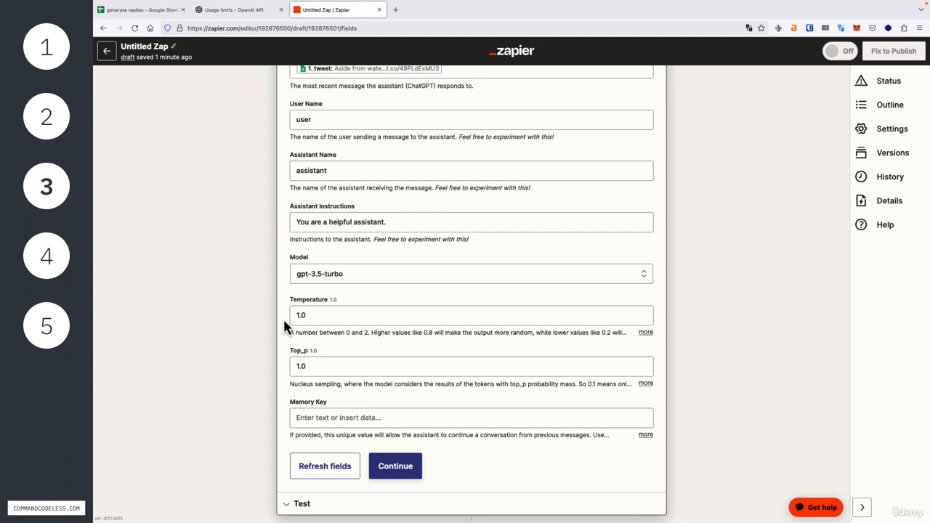
Try Temperature values of 0.2 and 1.8 for the ChatGPT action, and set it back to 1.0.
left_click(344, 315)
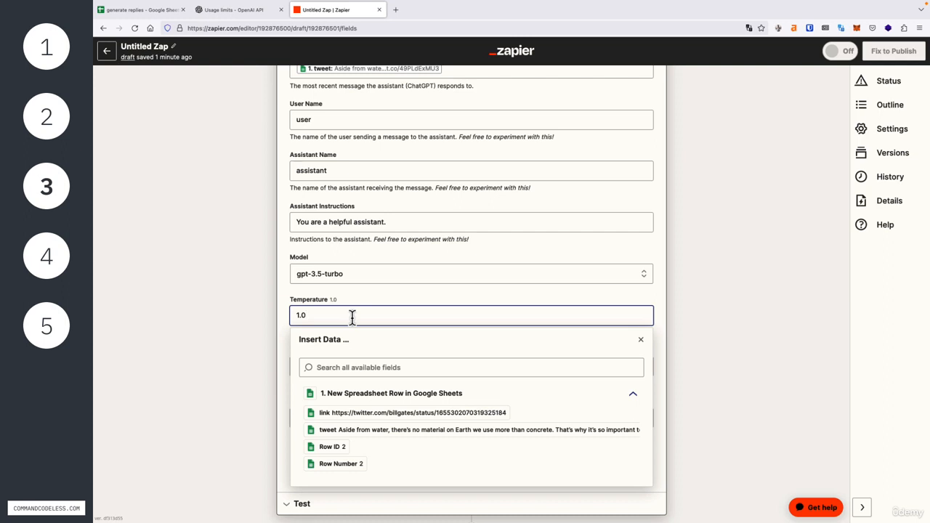
key("ctrl+a")
type("0.2")
key("super+a")
type("1.8")
key("BackSpace")
type("0")
left_click(279, 329)
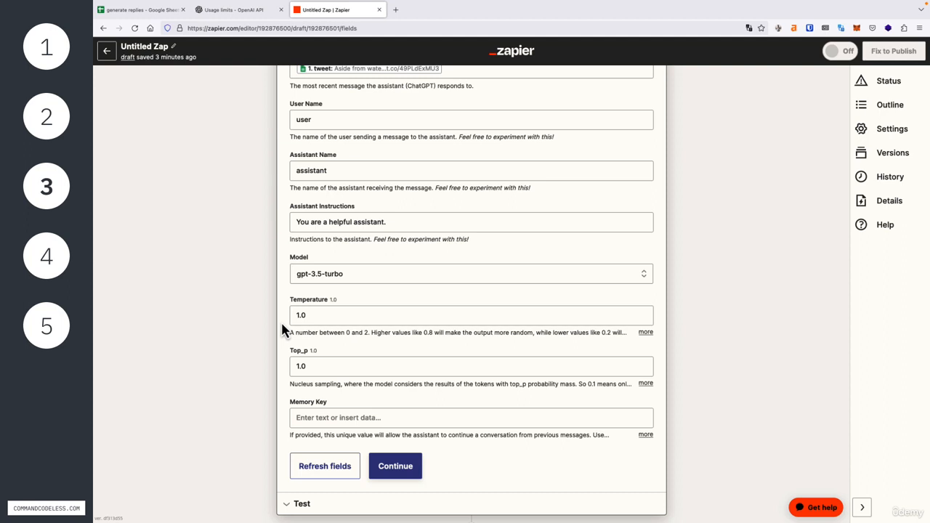
Replace the Assistant Instructions with: You are a poet. Convert "user message" into a "haiku poem".
scroll(283, 329, "up", 3)
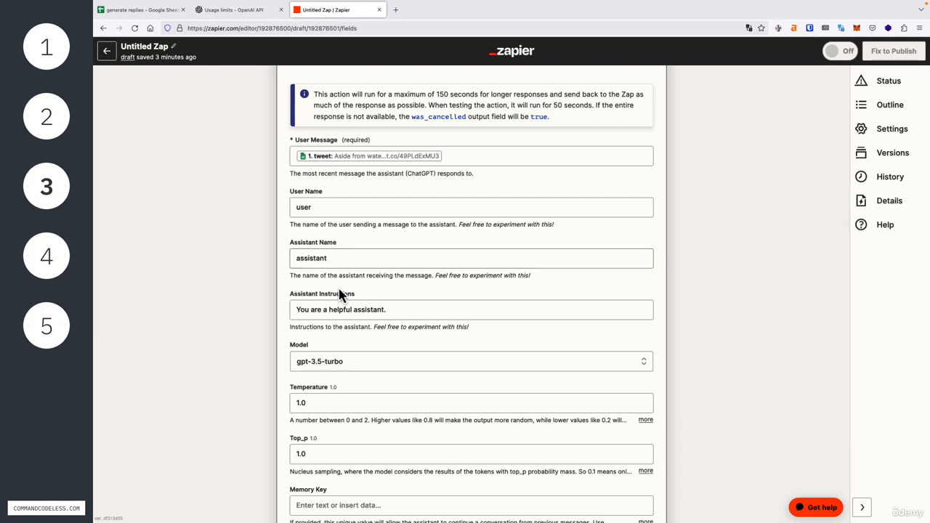
left_click_drag(284, 293, 363, 300)
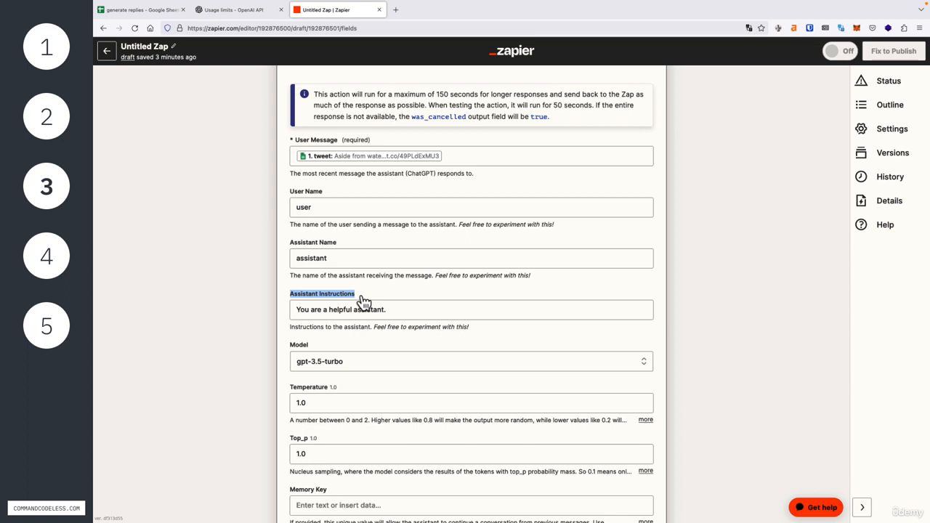
left_click(388, 308)
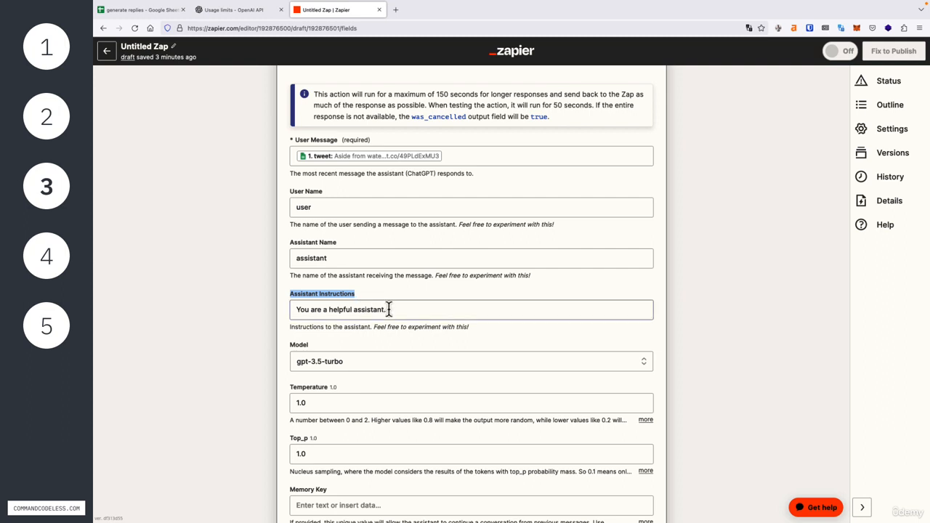
triple_click(303, 309)
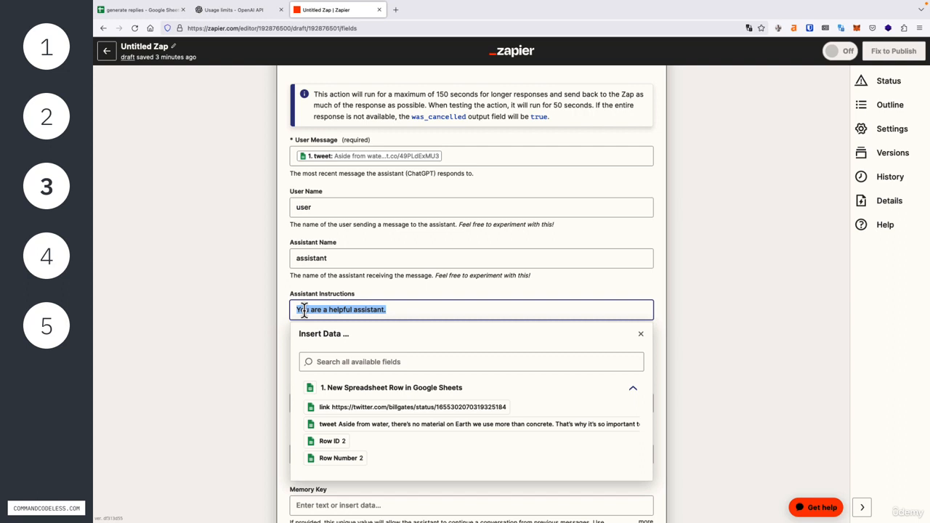
type("You a")
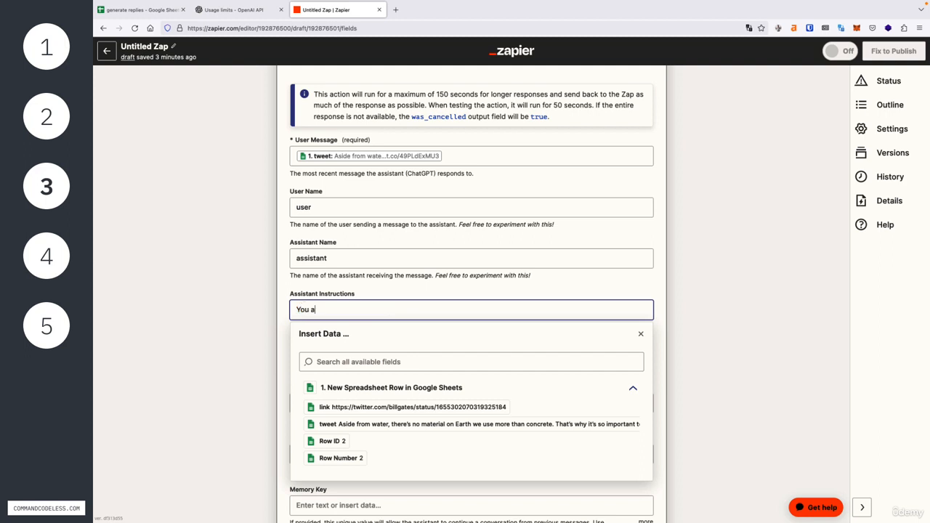
type("re a poet. Convert \"user message\" into a \"")
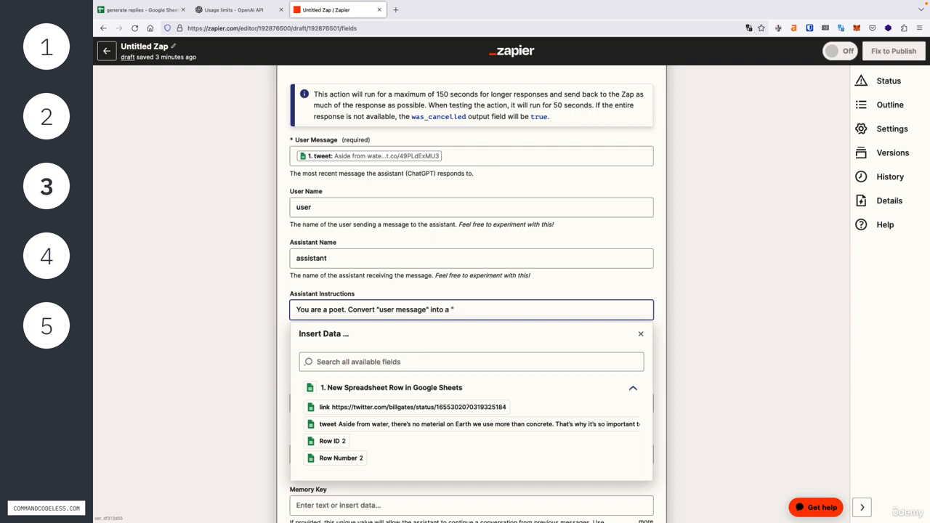
type("haiku poem")
Extend the Assistant Instructions with "(five syllables on lines, seven syllables on line two, and five syllables on line three)".
type("\" (five ")
type("s")
type("yllab")
type("les on l")
type("ines, se")
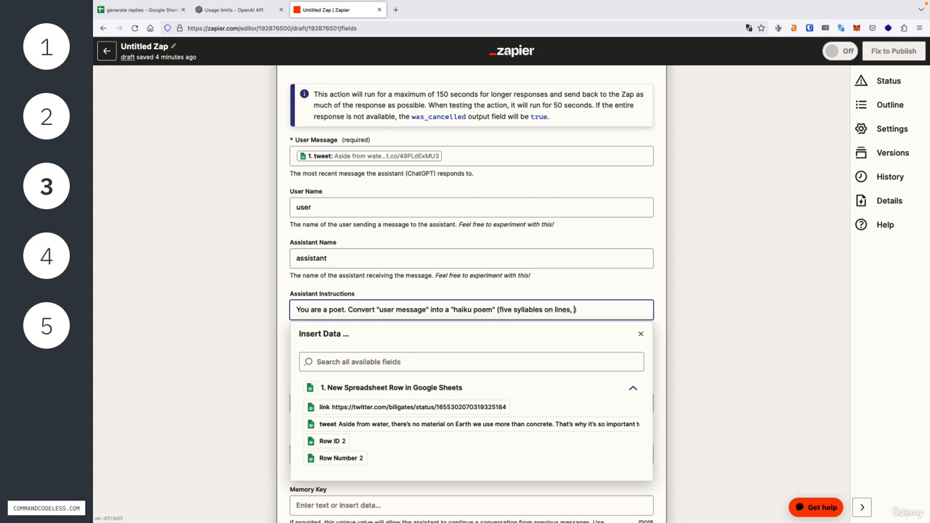
type("ven syl")
type("lables o")
type("n line two, a")
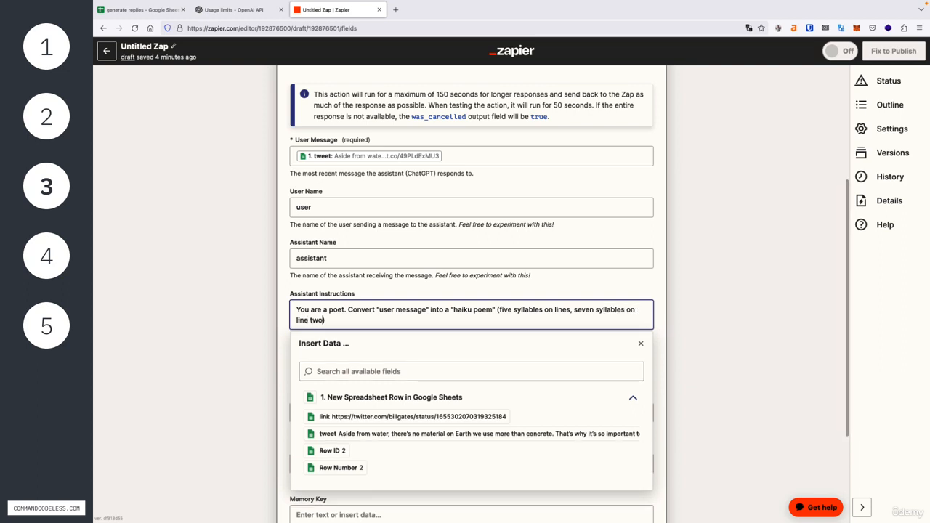
type("nd five s")
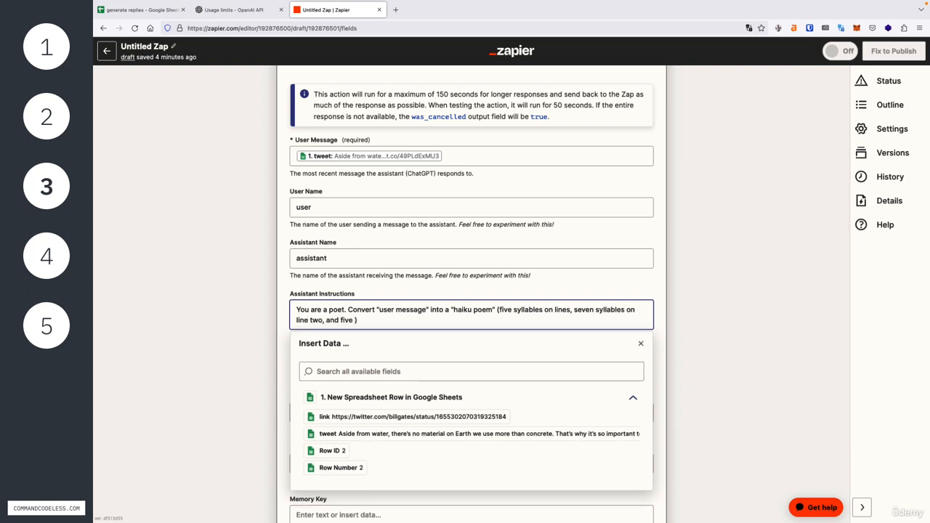
type("yllables on line three")
Correct "lines" to "line one" in the Assistant Instructions and end the sentence with a period.
left_click(569, 311)
key("BackSpace")
type("one")
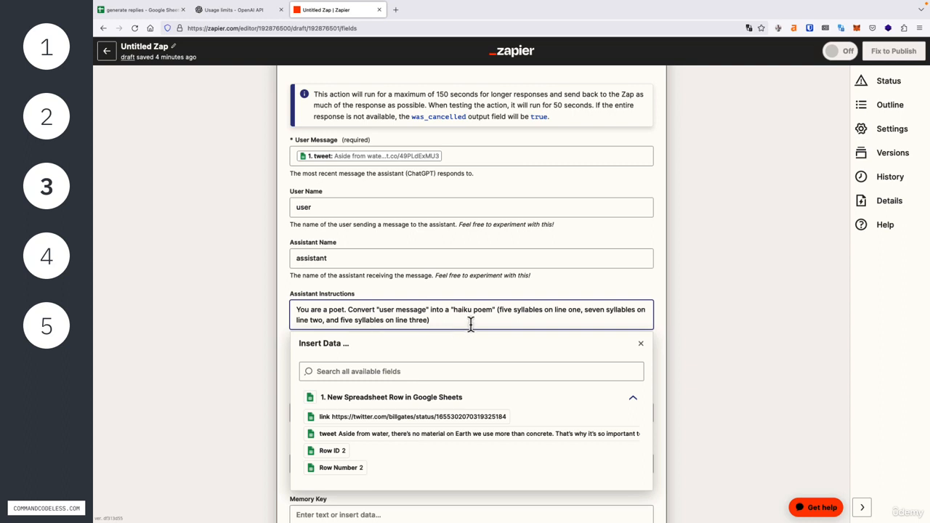
type(".")
Review the Assistant Instructions part by part: the poet role, the haiku conversion request and the syllable rules.
key("ctrl+a")
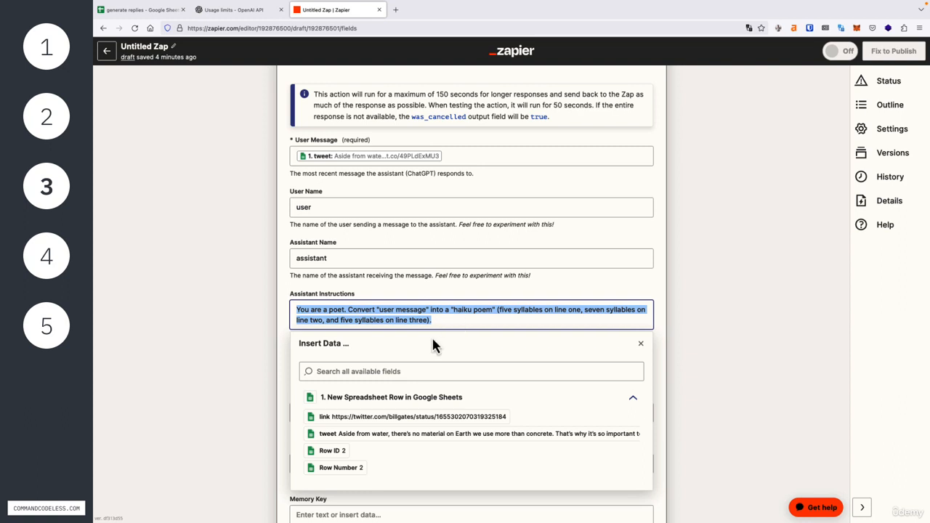
left_click(347, 314)
key("BackSpace")
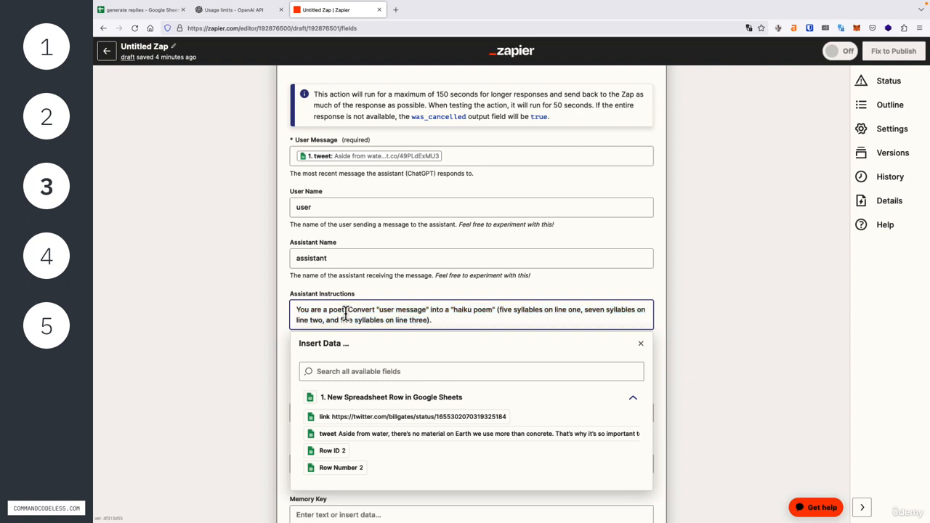
key("shift+Home")
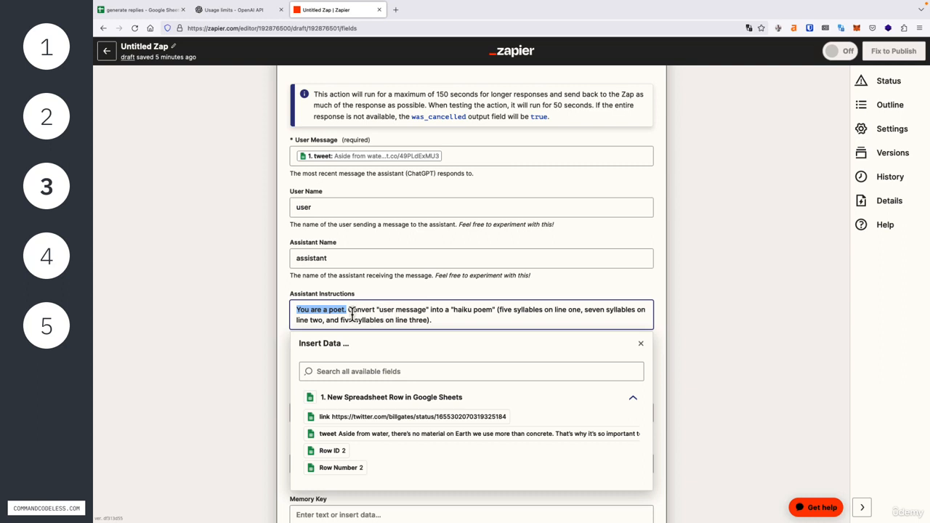
left_click(349, 310)
left_click_drag(349, 310, 495, 310)
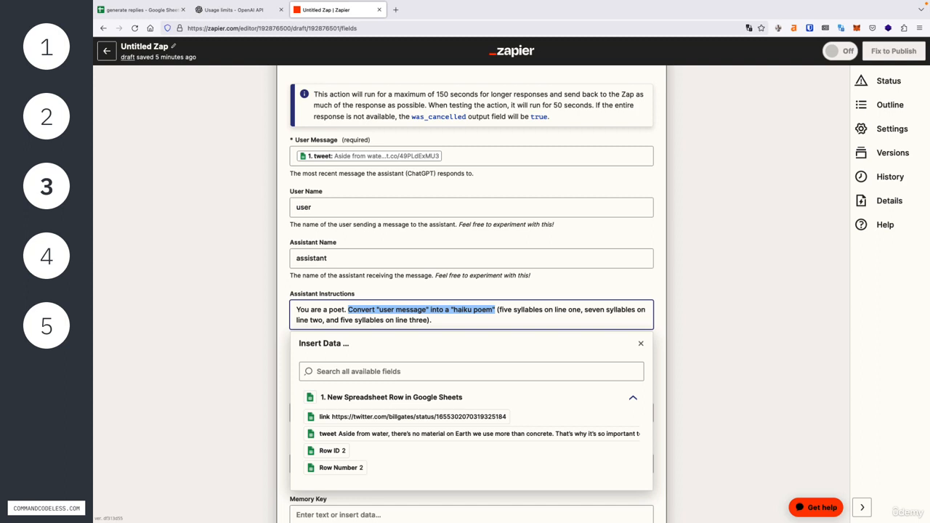
left_click(349, 310)
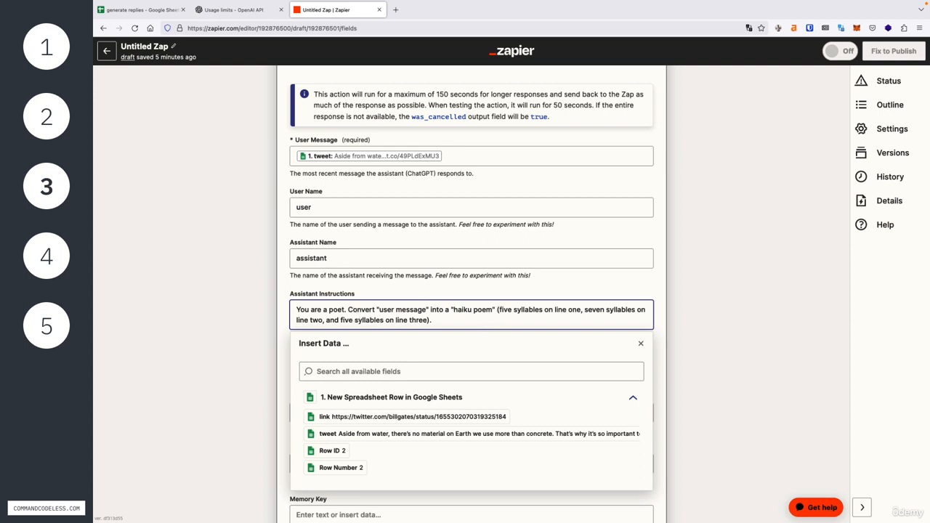
left_click_drag(496, 310, 430, 320)
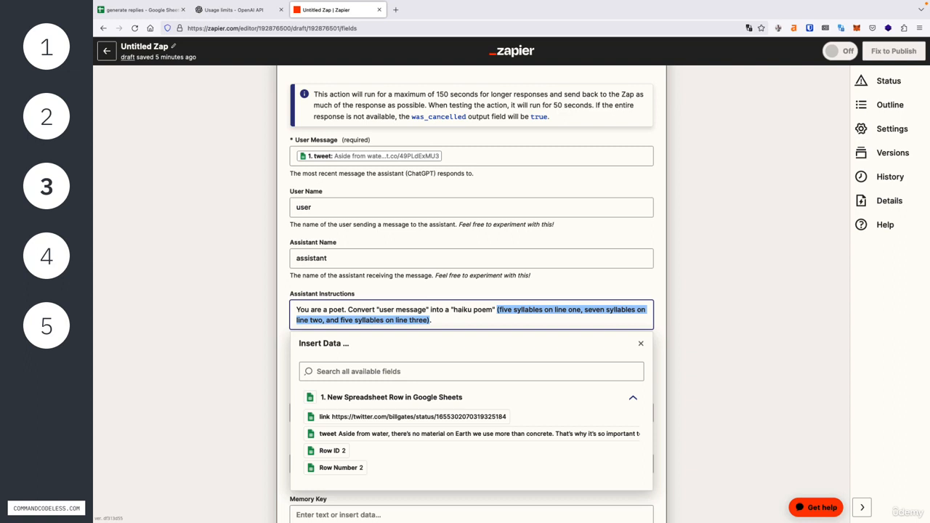
left_click(290, 297)
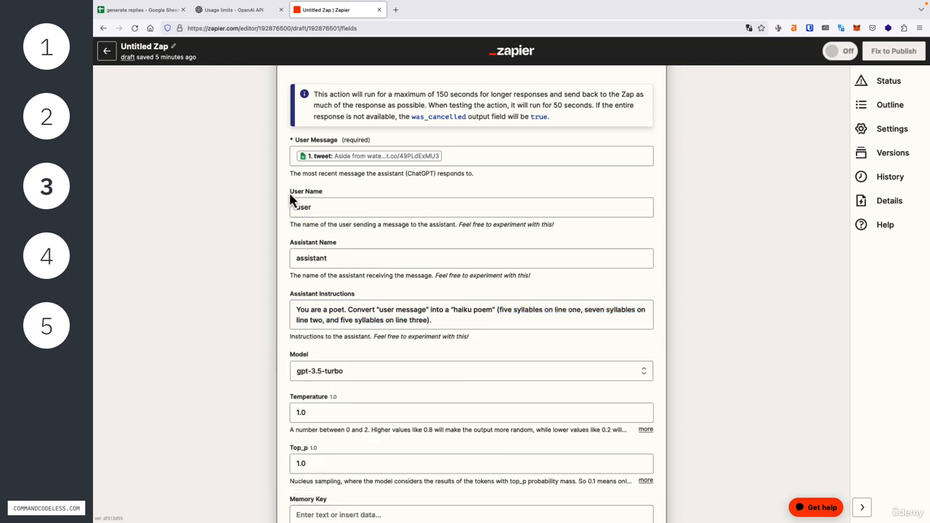
Examine the User Name, Assistant Name, Top_p and Memory Key fields of the ChatGPT action.
left_click_drag(291, 194, 329, 199)
left_click_drag(290, 243, 346, 251)
left_click(284, 252)
scroll(284, 257, "down", 3)
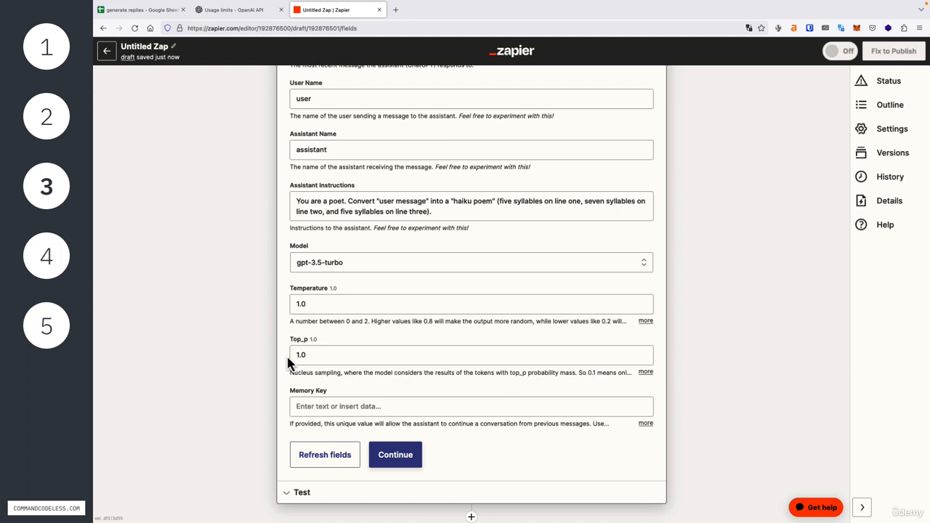
scroll(285, 364, "down", 1)
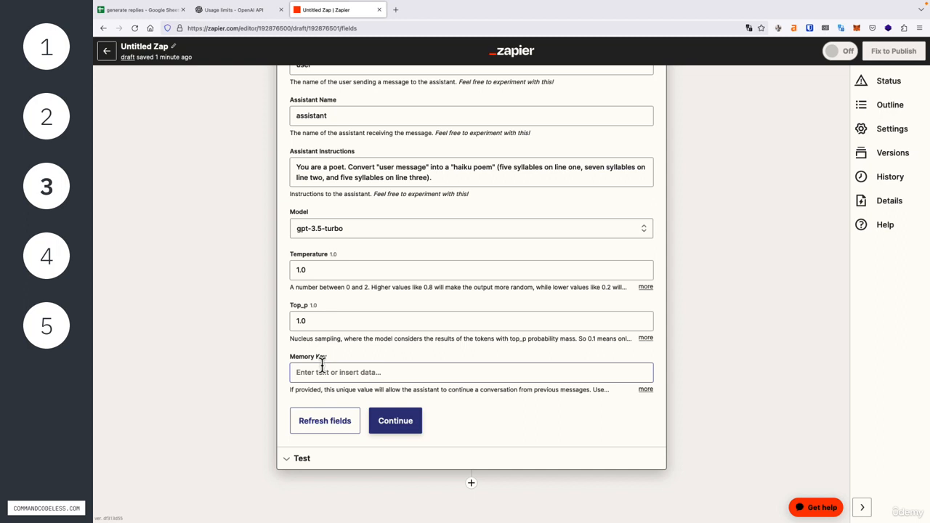
Confirm the ChatGPT action's fields and test the action after checking the conversation data it sends, including the system message and user message.
left_click(393, 421)
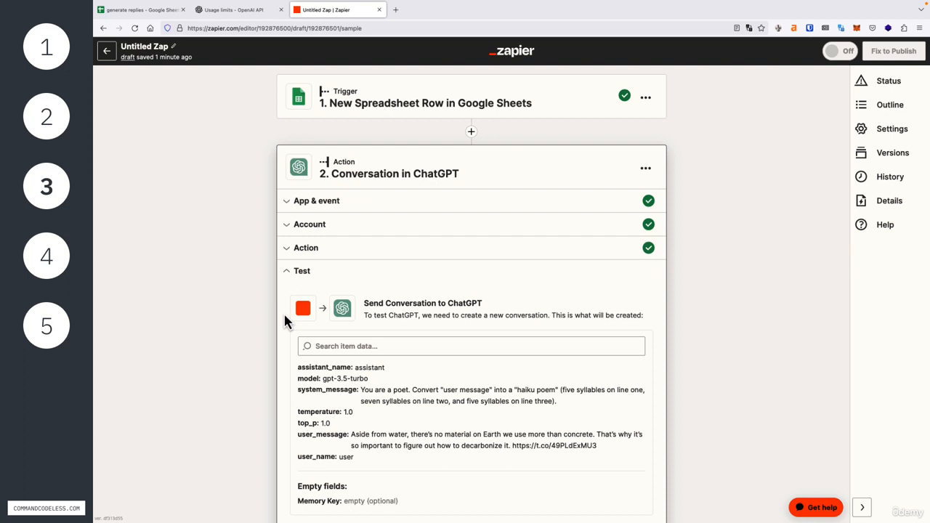
scroll(283, 311, "down", 2)
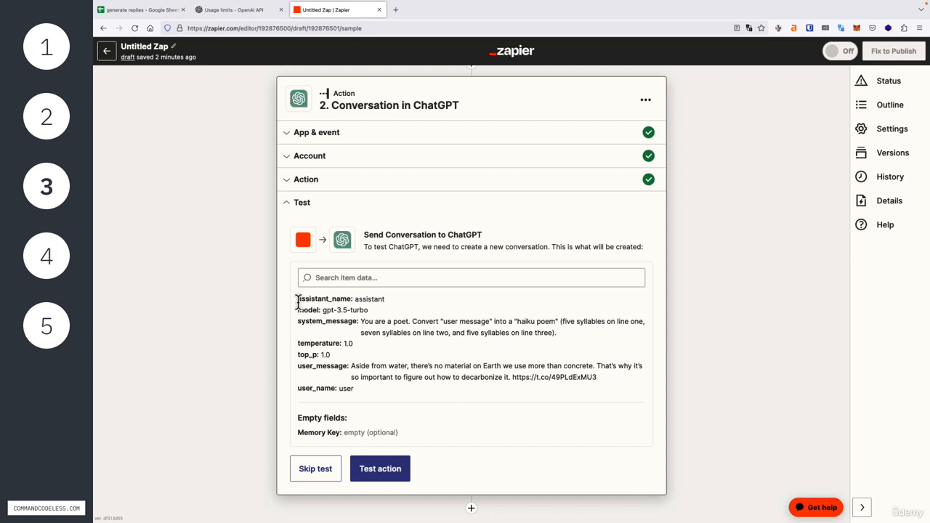
left_click_drag(297, 301, 386, 308)
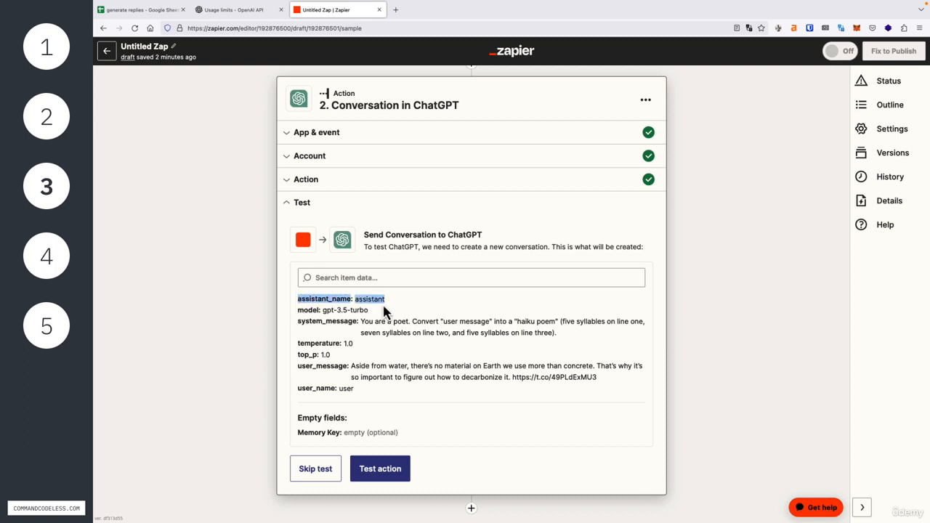
left_click(298, 312)
left_click_drag(298, 313, 385, 320)
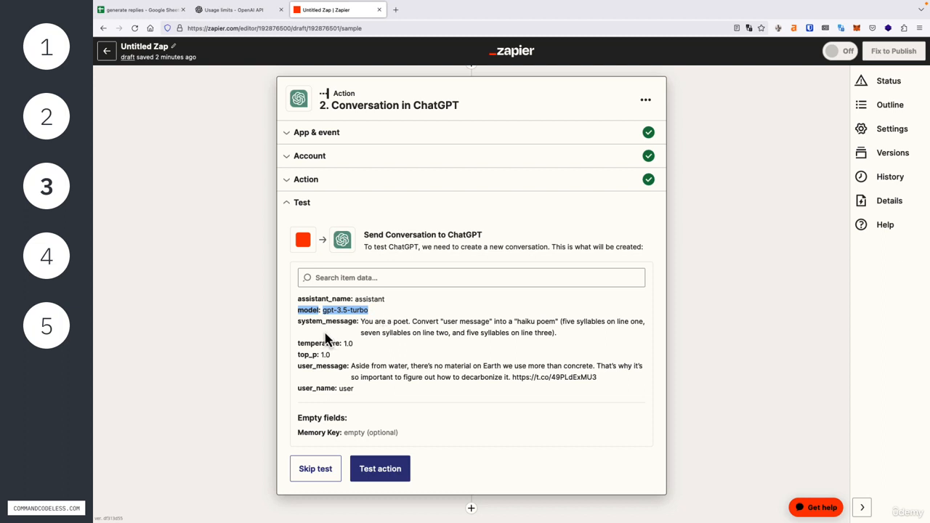
left_click_drag(298, 323, 575, 339)
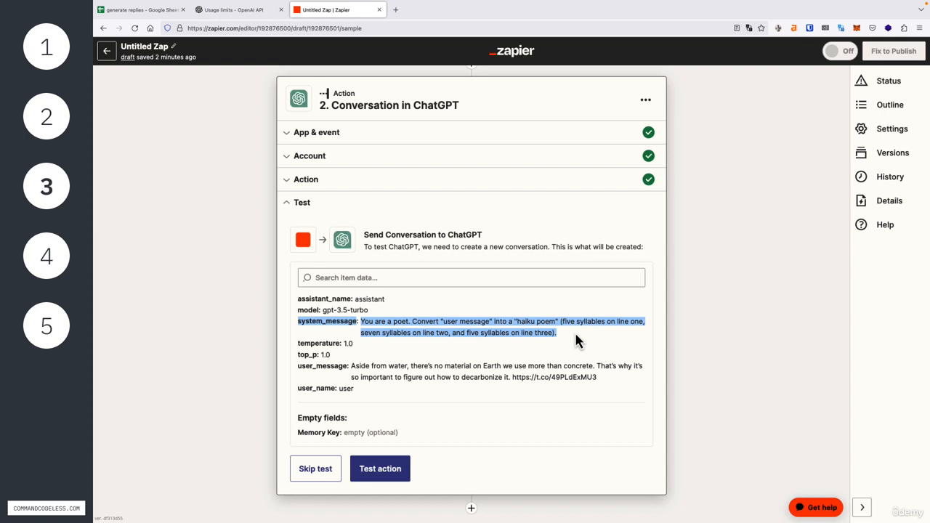
left_click_drag(298, 343, 331, 343)
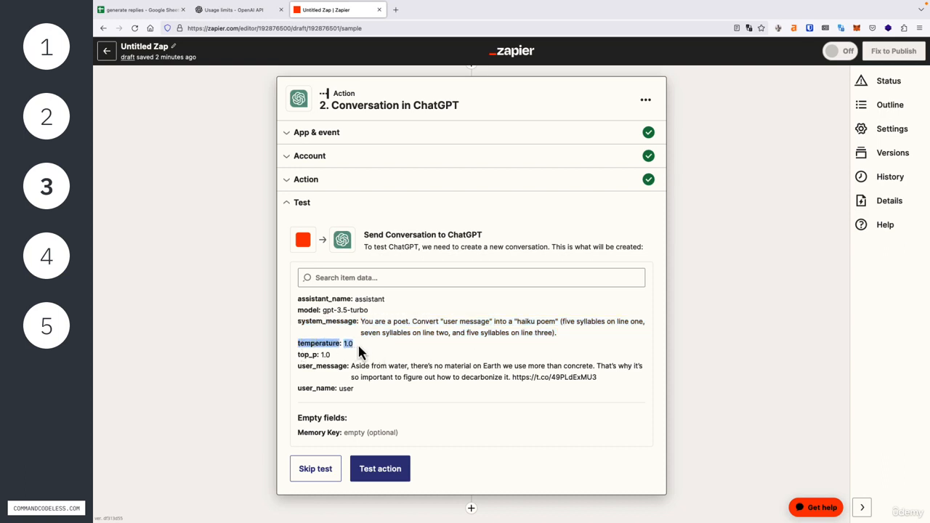
left_click_drag(298, 365, 607, 390)
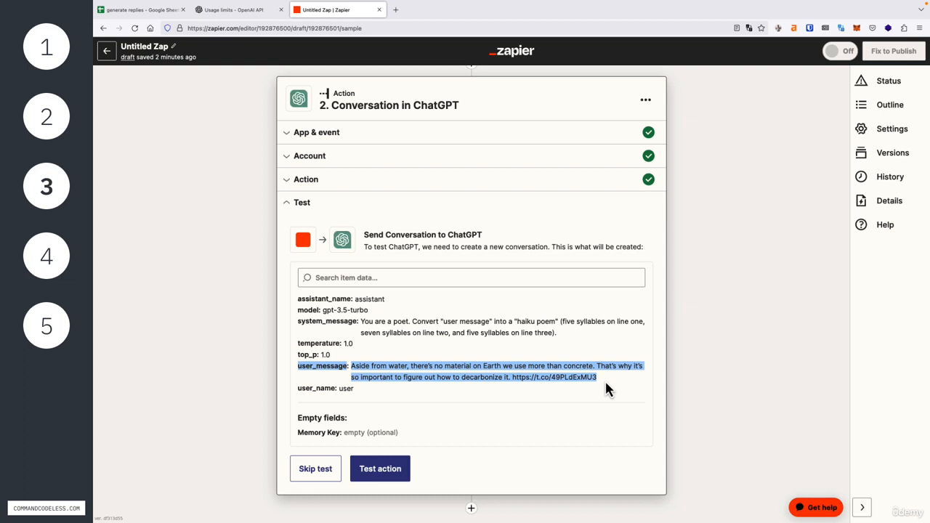
scroll(610, 390, "down", 1)
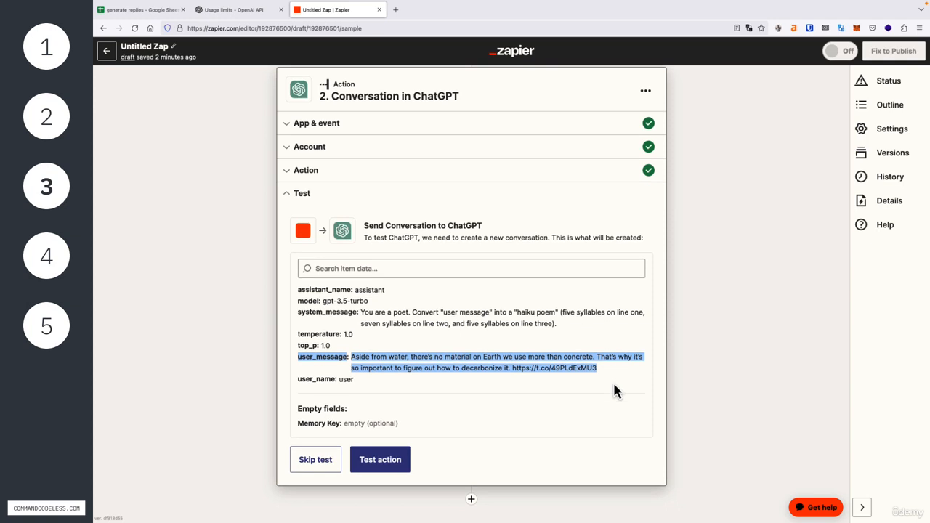
left_click(383, 469)
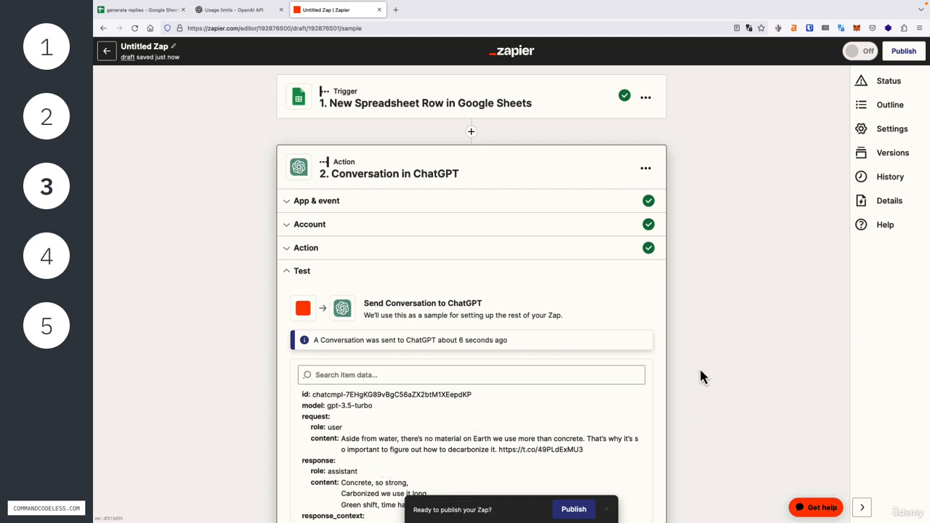
Examine the ChatGPT test result from the response role and content through the cancellation status to the history context, and close the step.
scroll(702, 377, "down", 2)
scroll(702, 375, "down", 4)
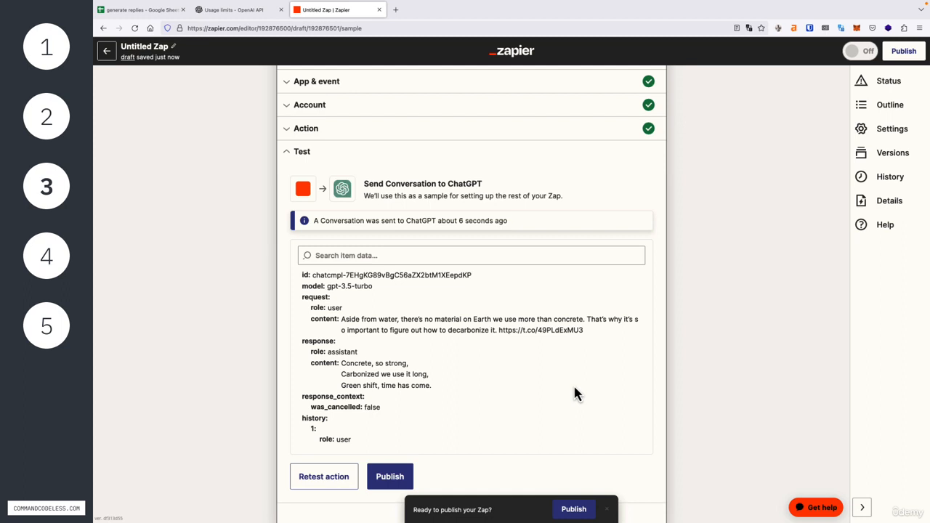
scroll(573, 387, "down", 1)
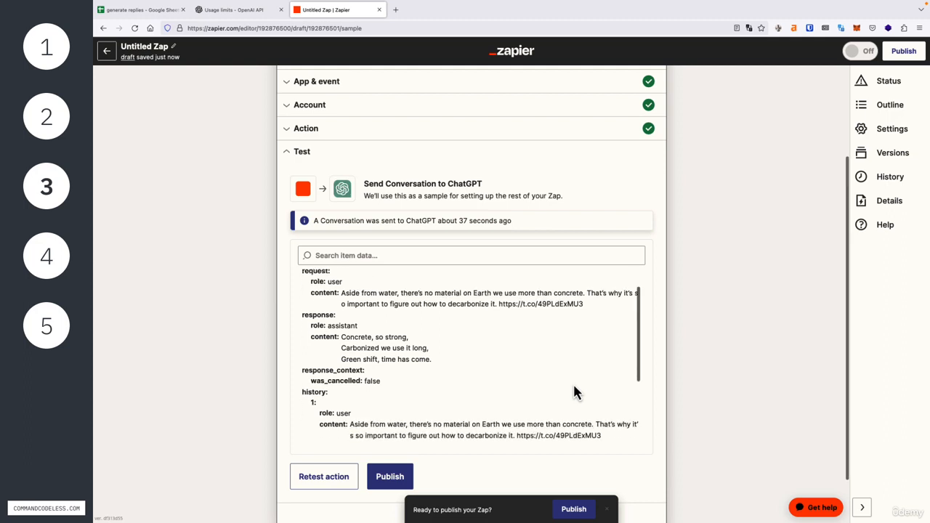
scroll(574, 389, "down", 1)
left_click_drag(301, 295, 358, 312)
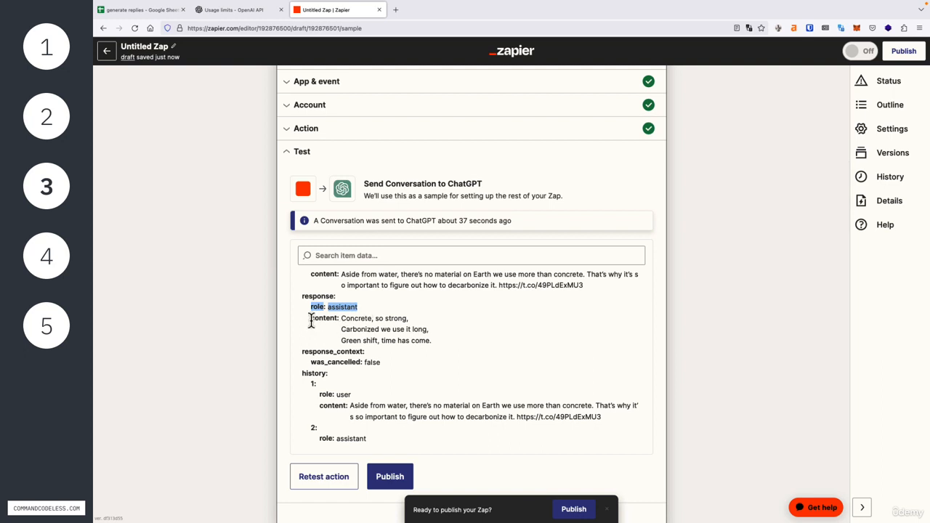
left_click_drag(311, 318, 437, 342)
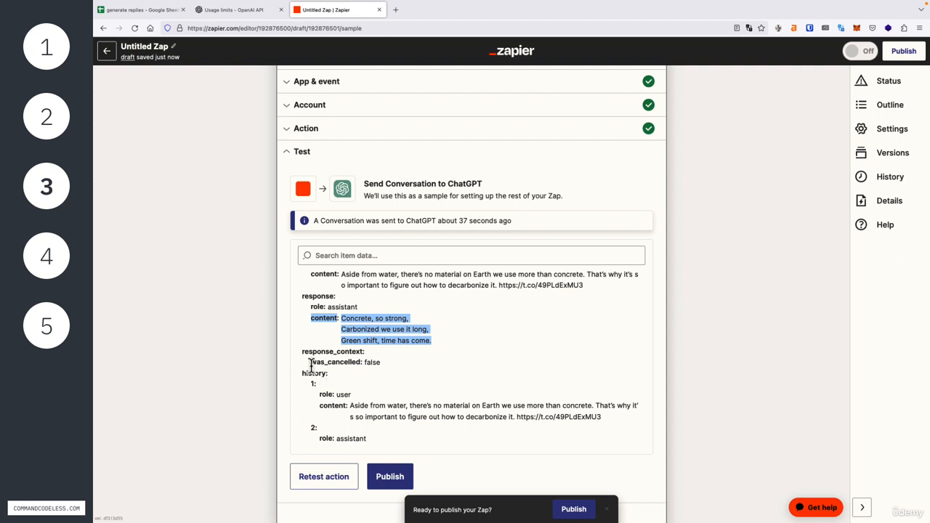
left_click_drag(310, 361, 373, 365)
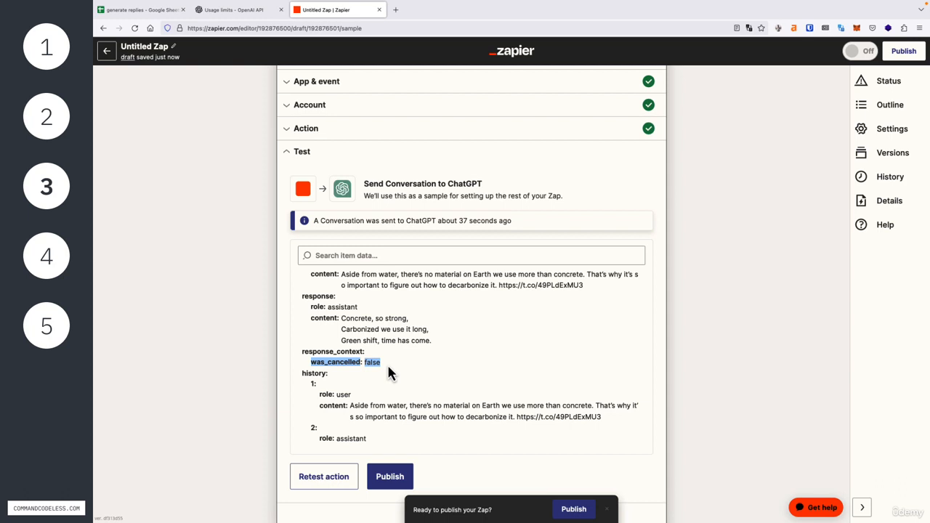
scroll(388, 367, "down", 3)
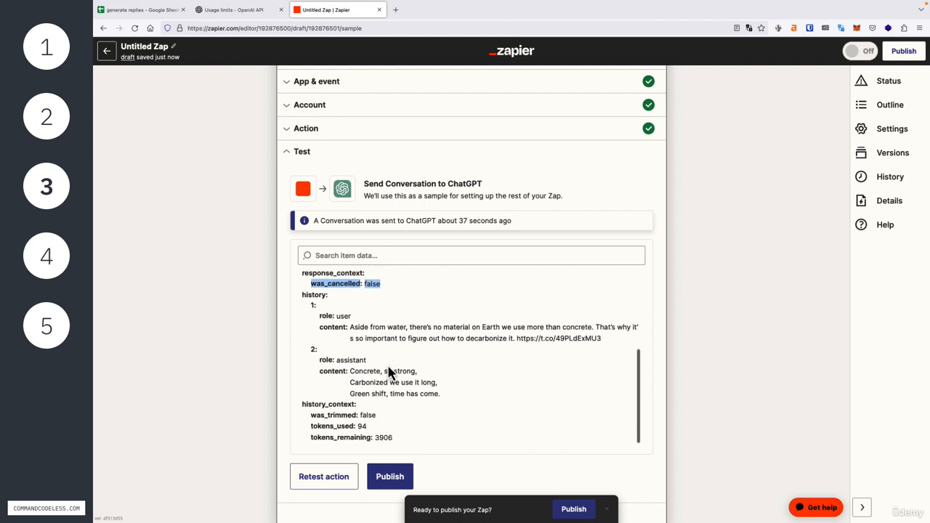
left_click(304, 408)
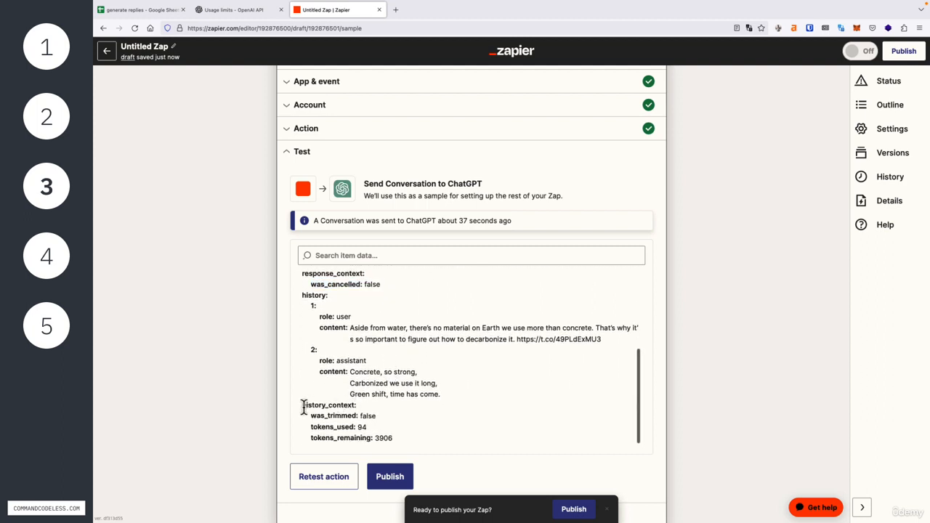
left_click_drag(303, 408, 397, 440)
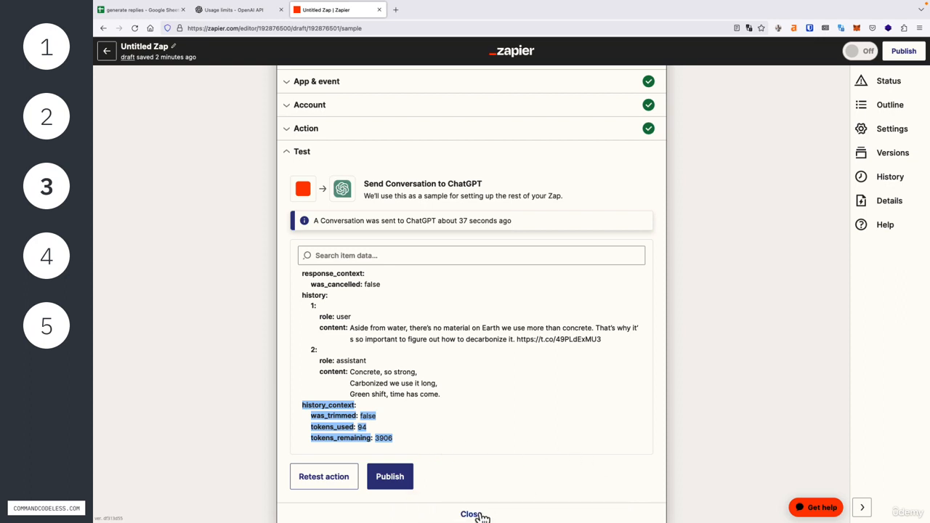
left_click(472, 513)
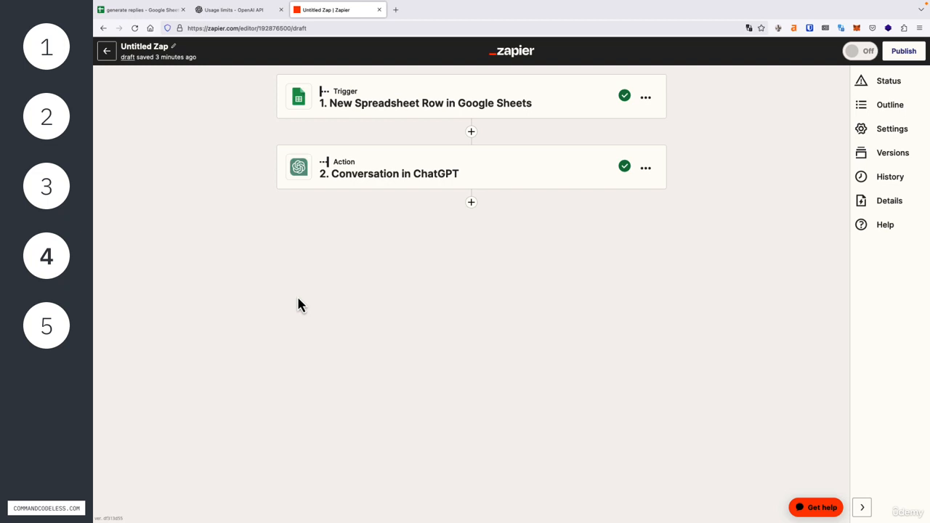
Add a third step as a Google Sheets action with the Create Spreadsheet Row event, using the already connected account.
left_click(470, 203)
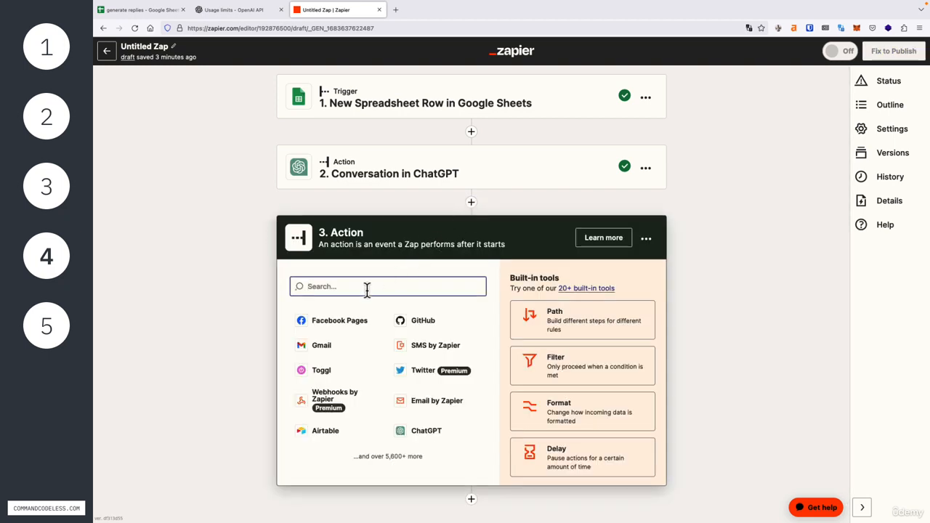
type("google sheets")
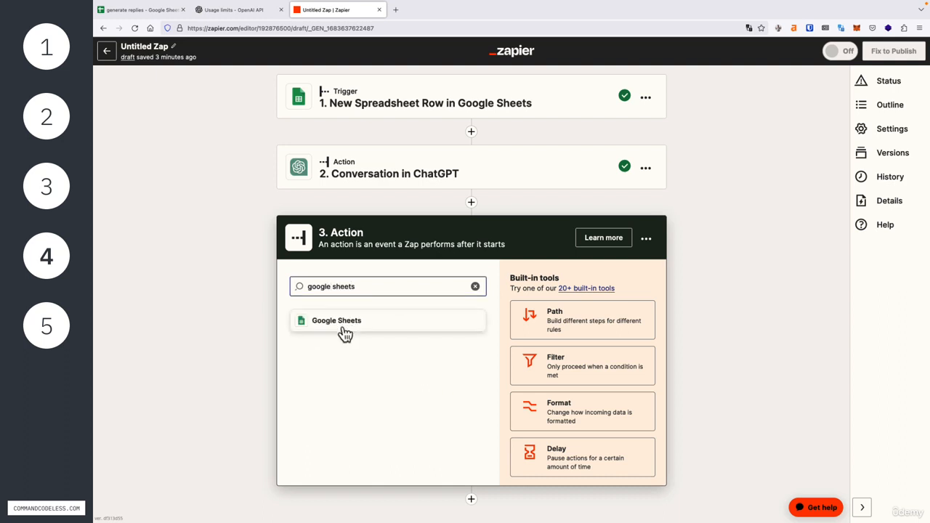
left_click(343, 330)
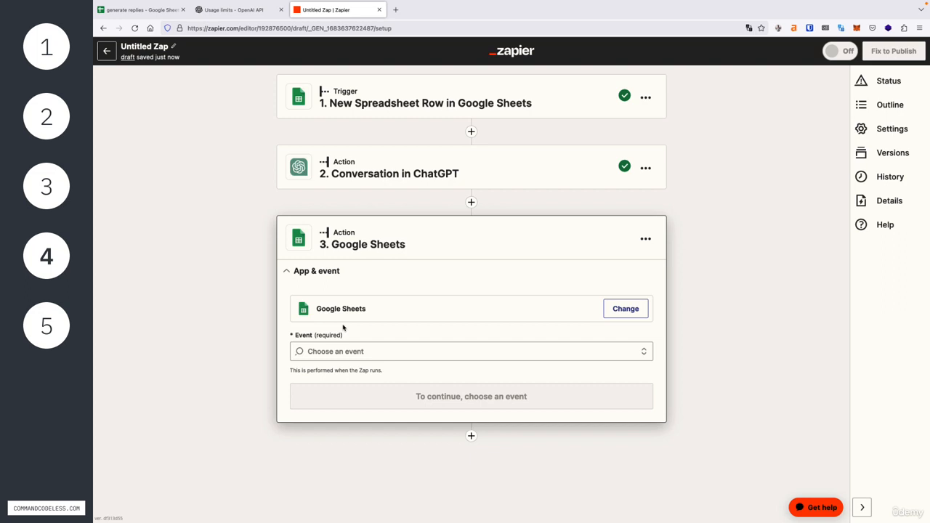
left_click(351, 351)
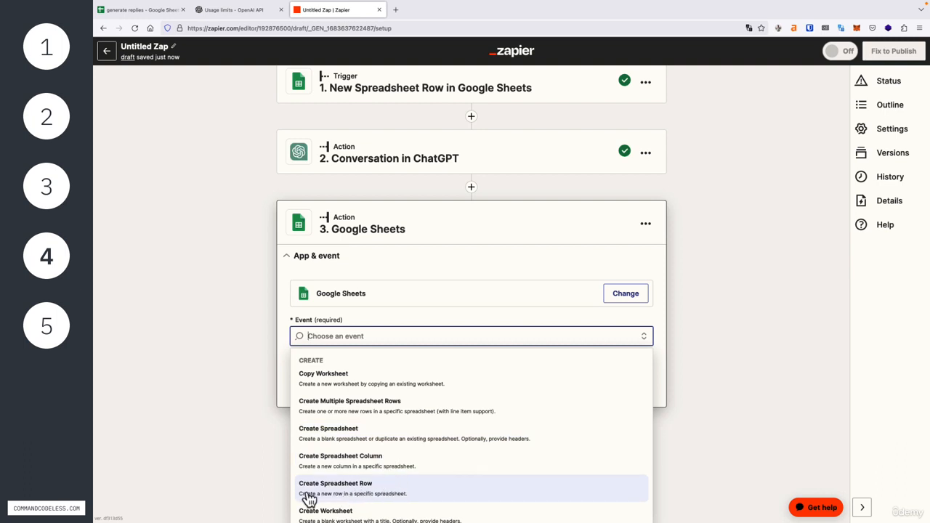
left_click(427, 494)
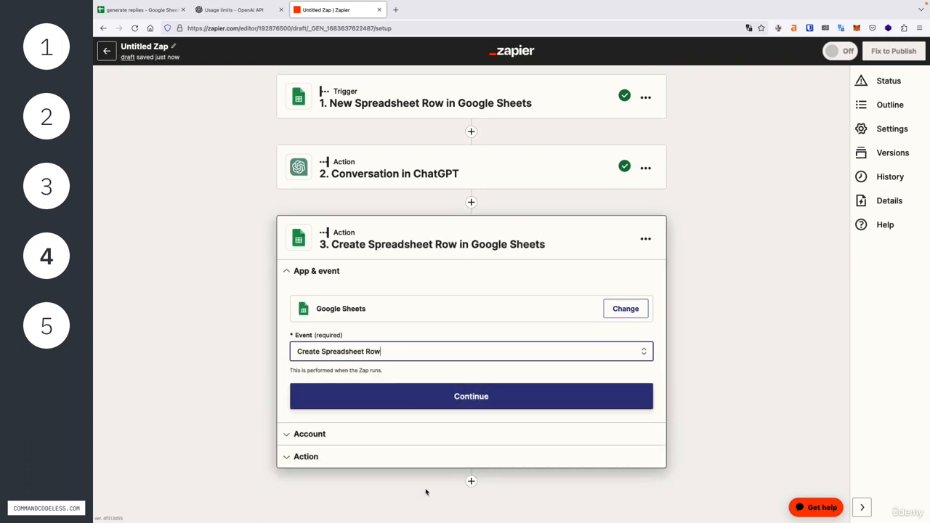
left_click(478, 398)
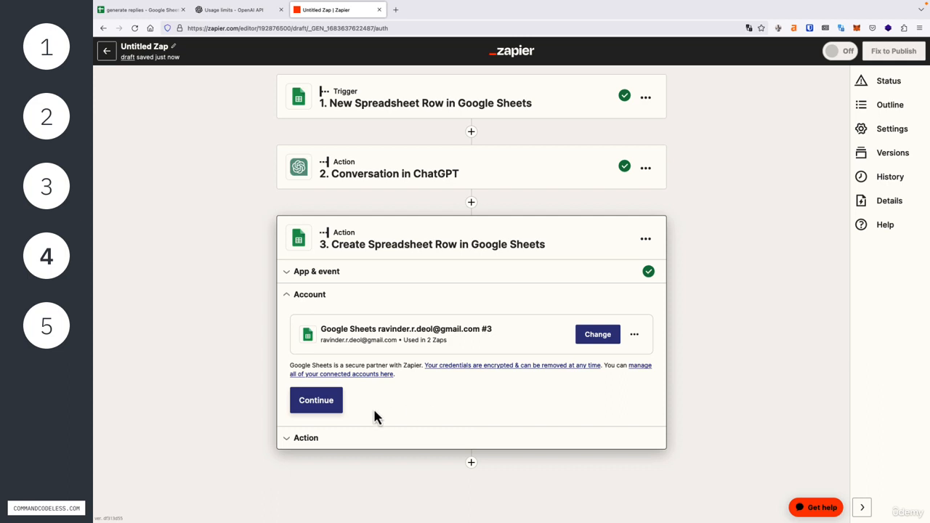
left_click(331, 407)
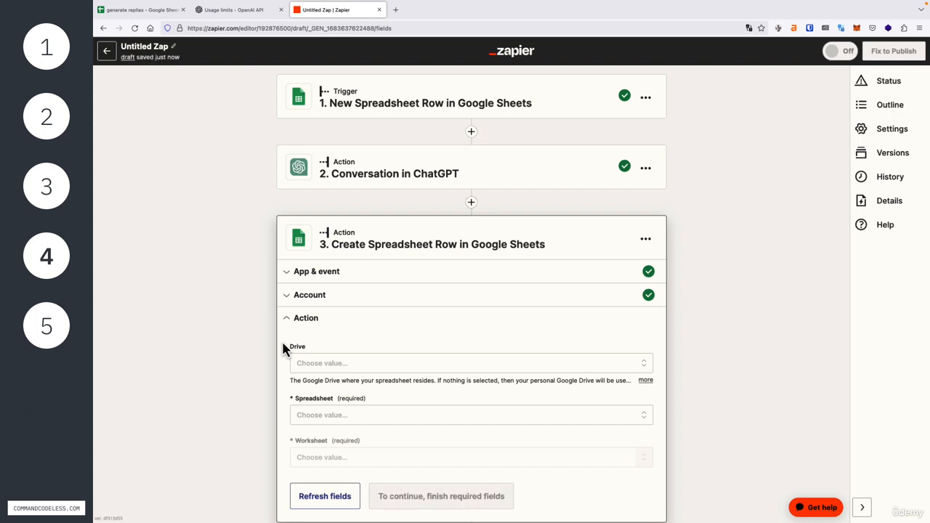
Set the action's Drive to My Google Drive, its Spreadsheet to "generate replies" and its Worksheet to "haikus".
left_click(325, 367)
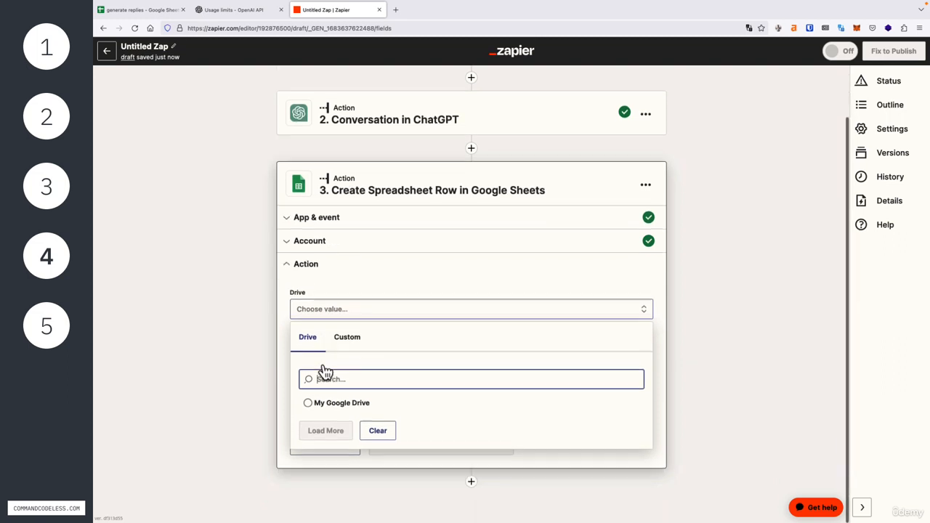
left_click(362, 411)
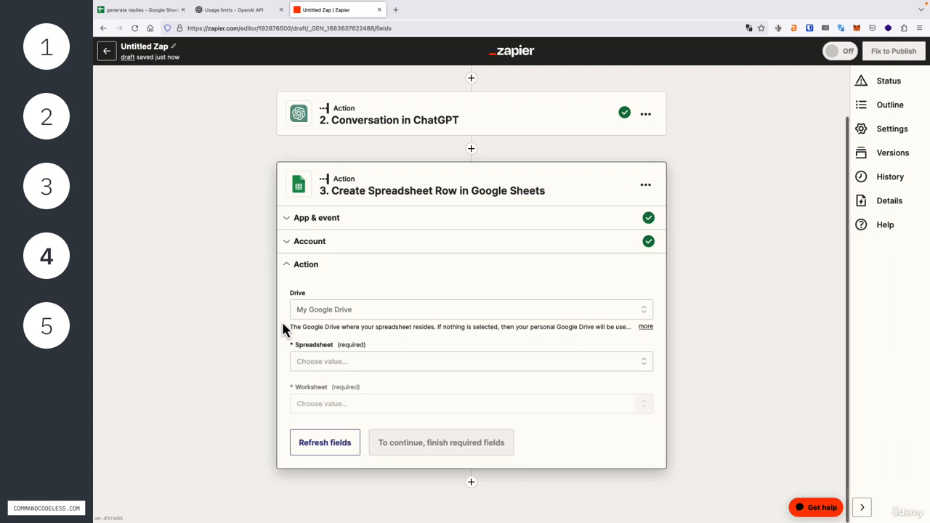
left_click(336, 366)
type("gene")
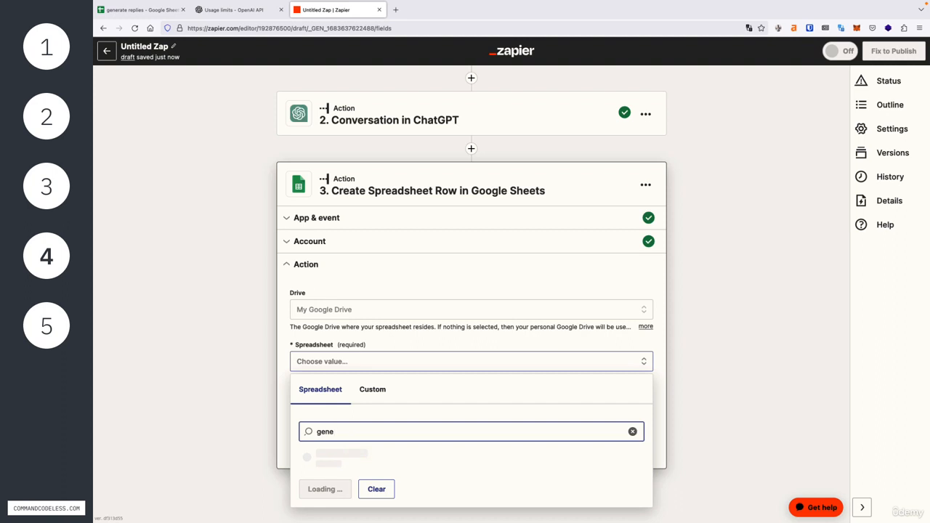
type("rate replies")
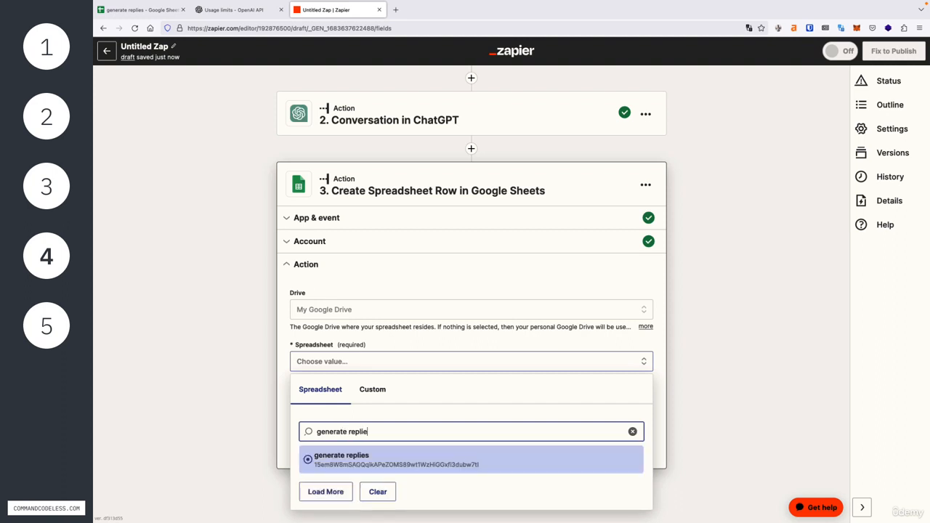
left_click(362, 465)
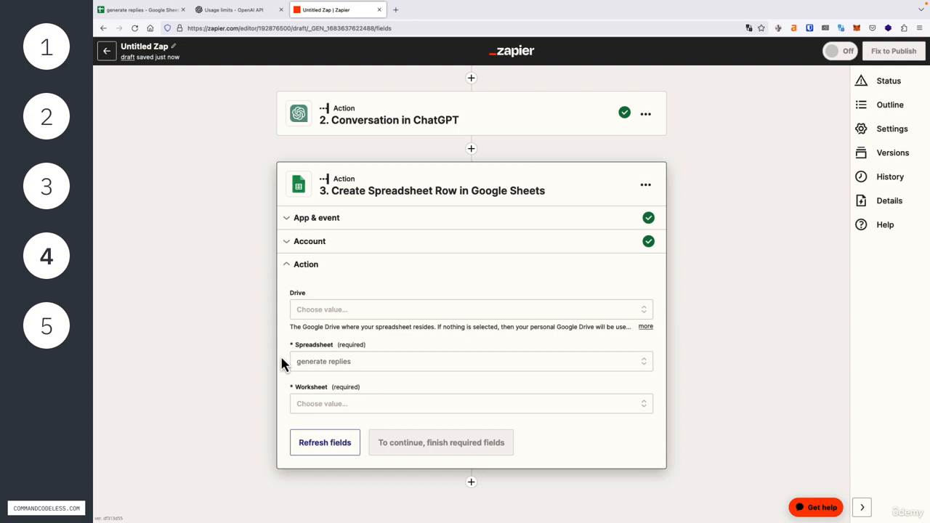
left_click(355, 405)
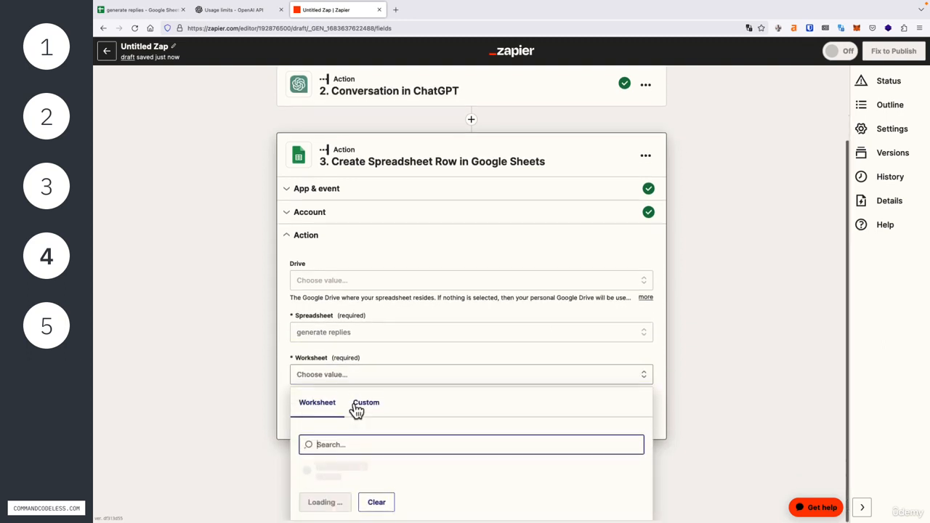
left_click(361, 496)
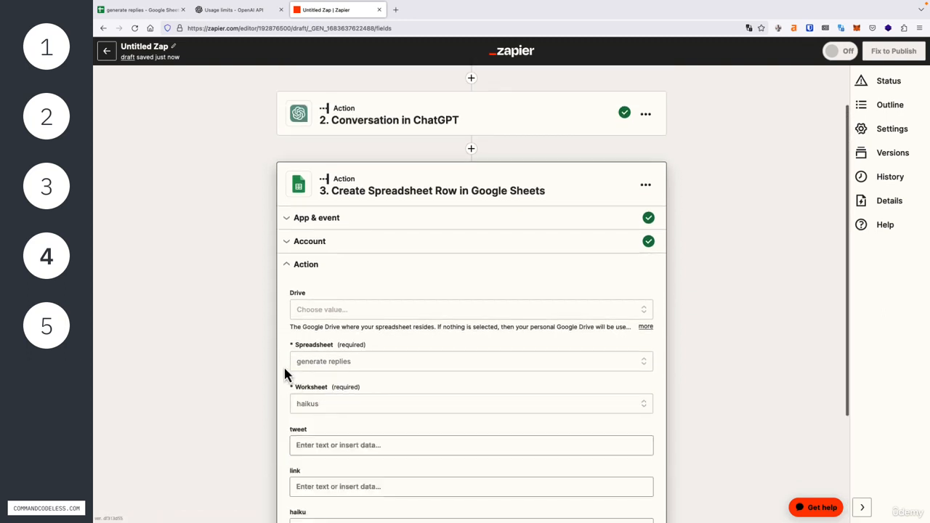
Map the tweet field of the Create Spreadsheet Row action to the tweet value from step 1, New Spreadsheet Row.
scroll(284, 373, "down", 2)
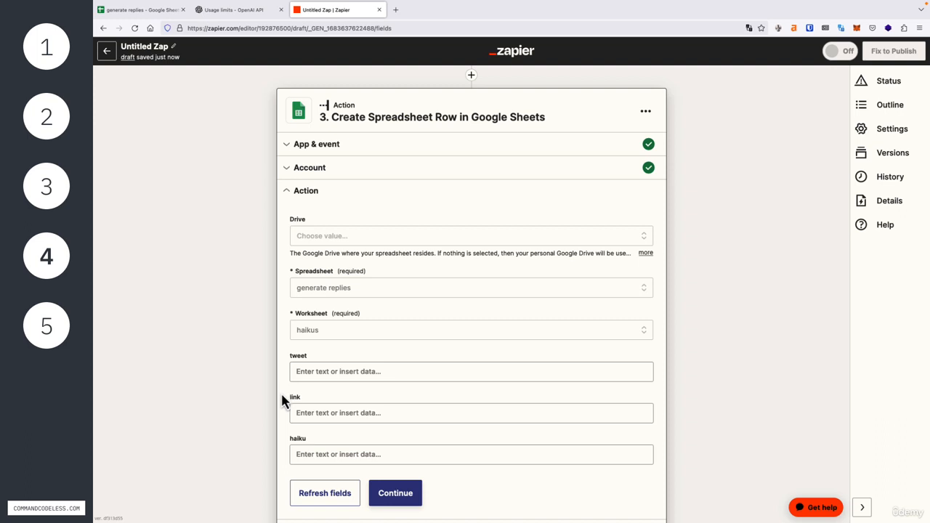
scroll(280, 391, "down", 1)
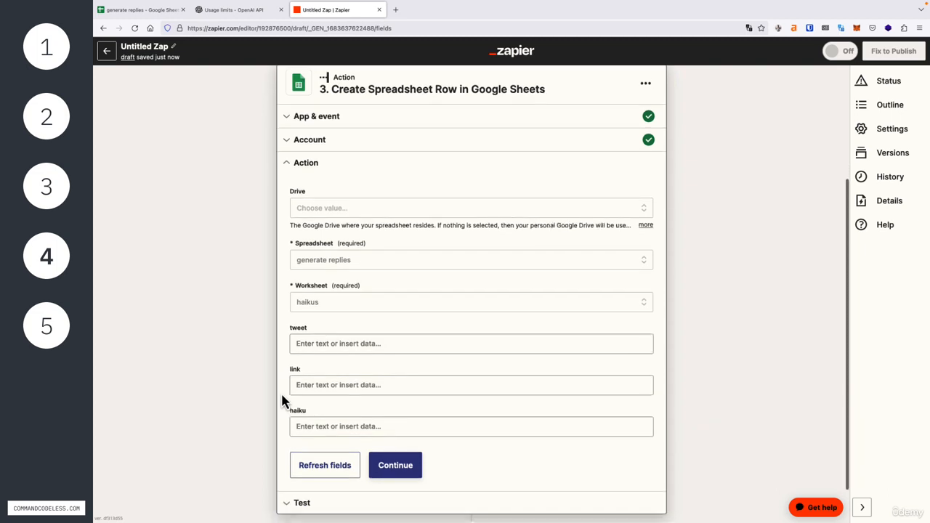
left_click(339, 330)
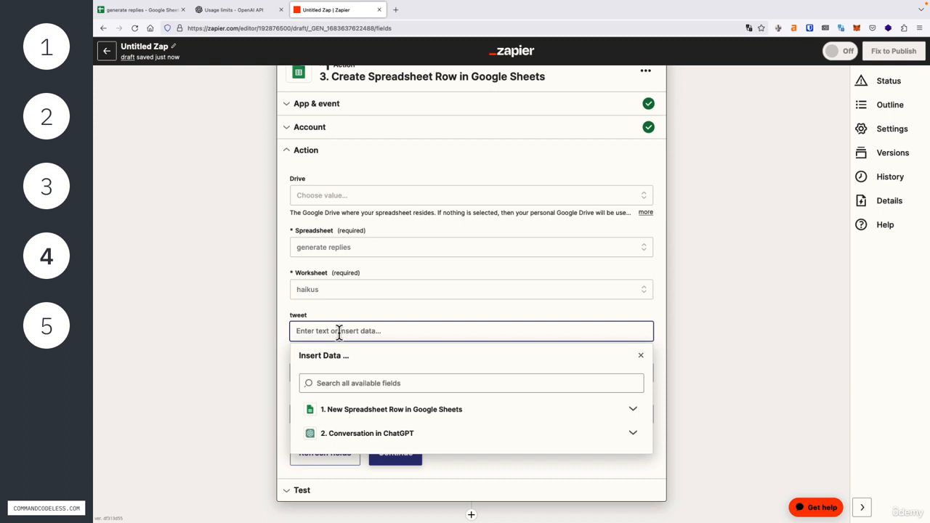
left_click(530, 410)
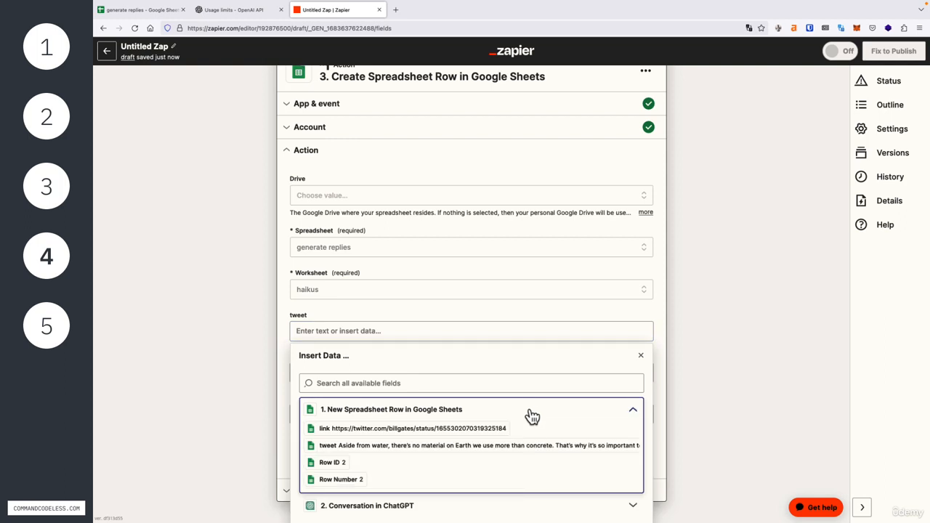
left_click(381, 451)
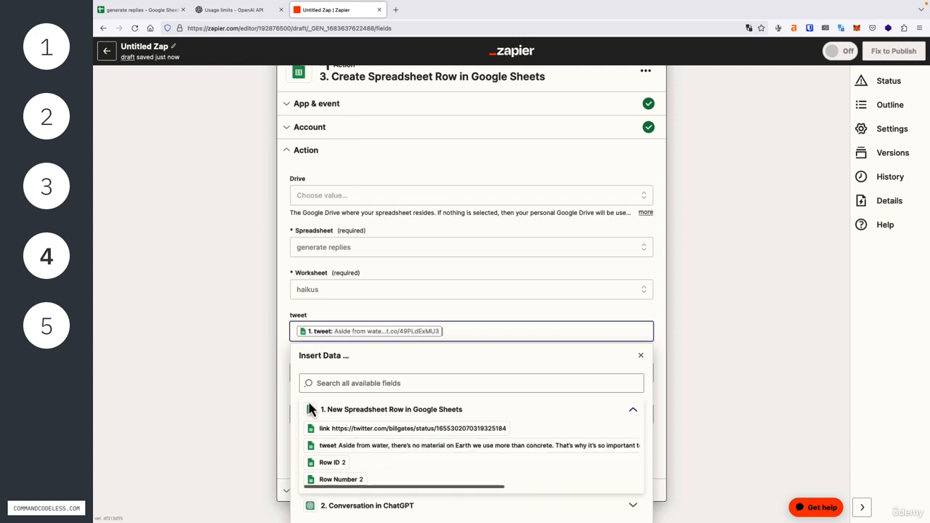
left_click(281, 361)
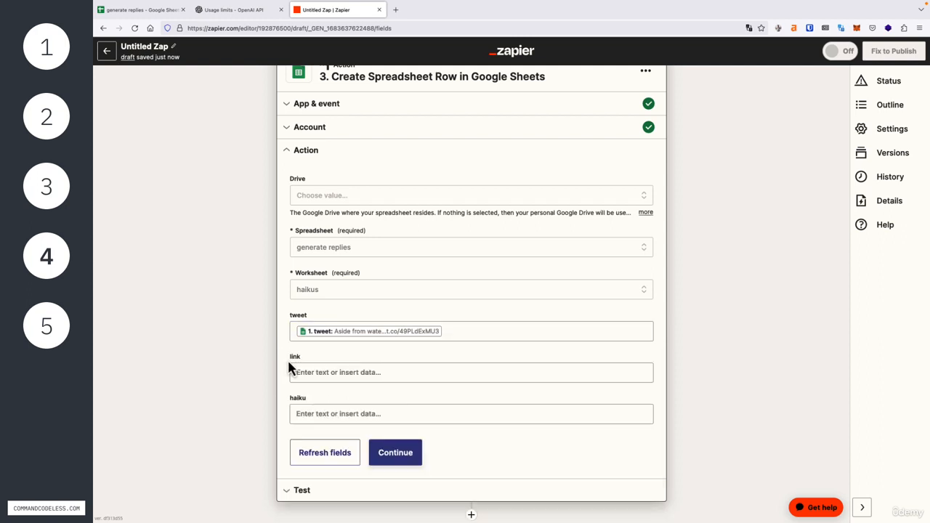
Map the link field to the link value from step 1, New Spreadsheet Row in Google Sheets.
left_click(321, 372)
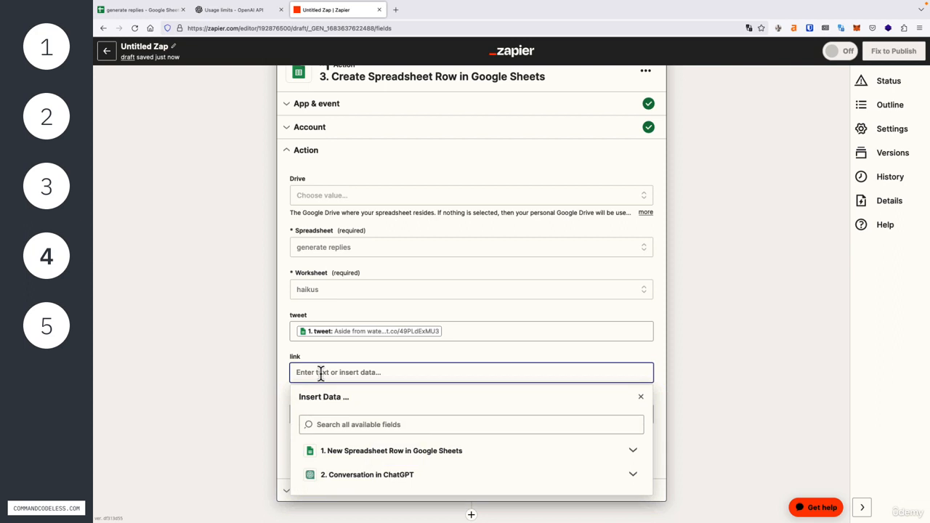
left_click(412, 459)
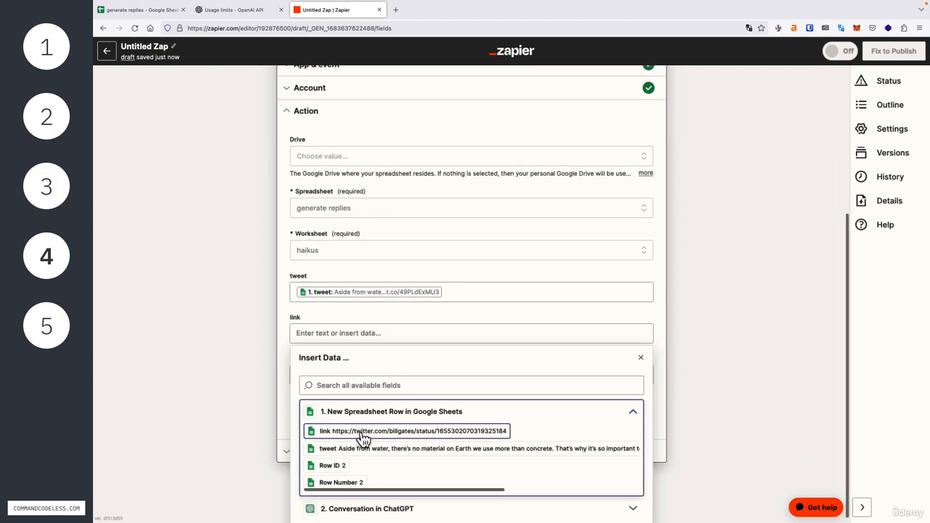
left_click(369, 436)
left_click(281, 352)
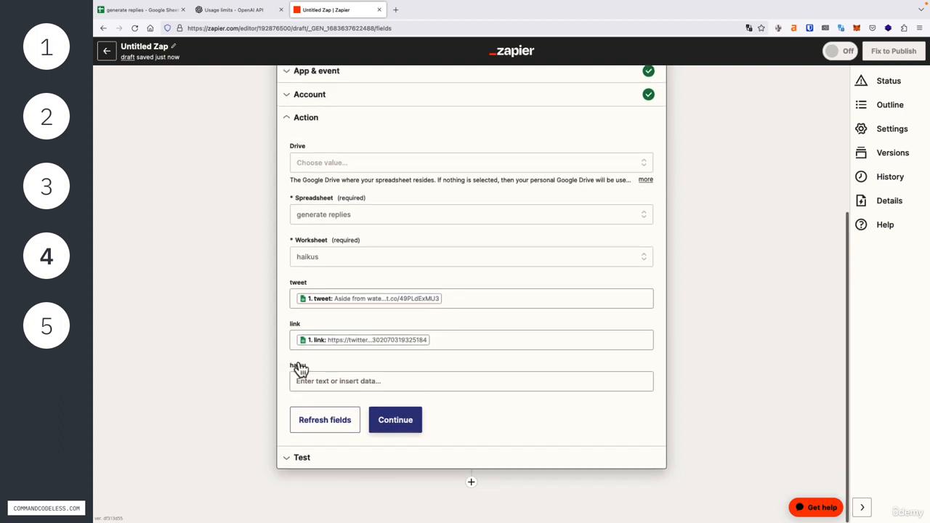
Map the haiku field to the Assistant Response Message from step 2, Conversation in ChatGPT.
left_click(335, 381)
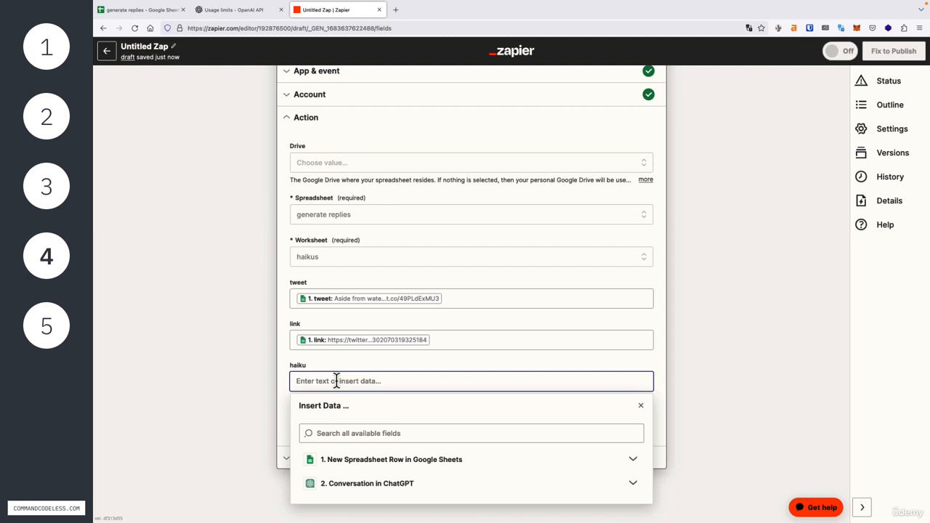
left_click(405, 494)
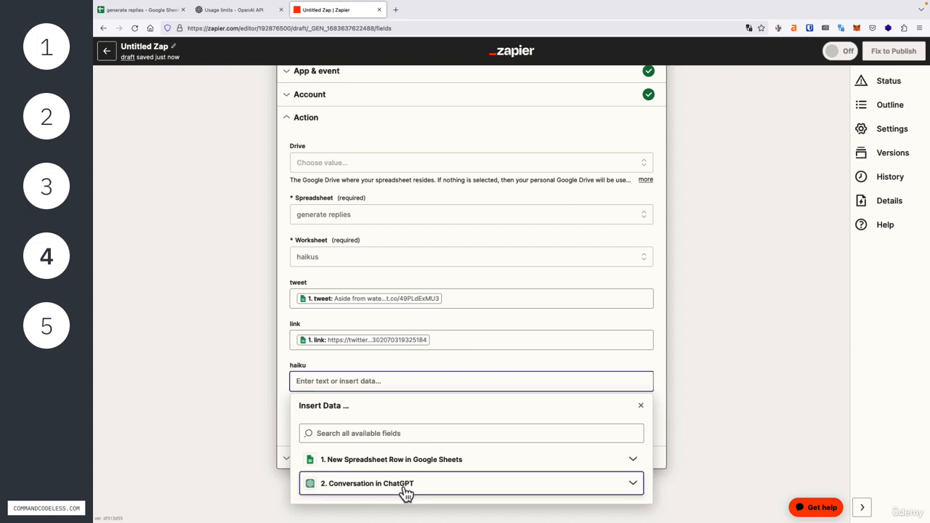
scroll(495, 445, "down", 1)
scroll(499, 455, "down", 2)
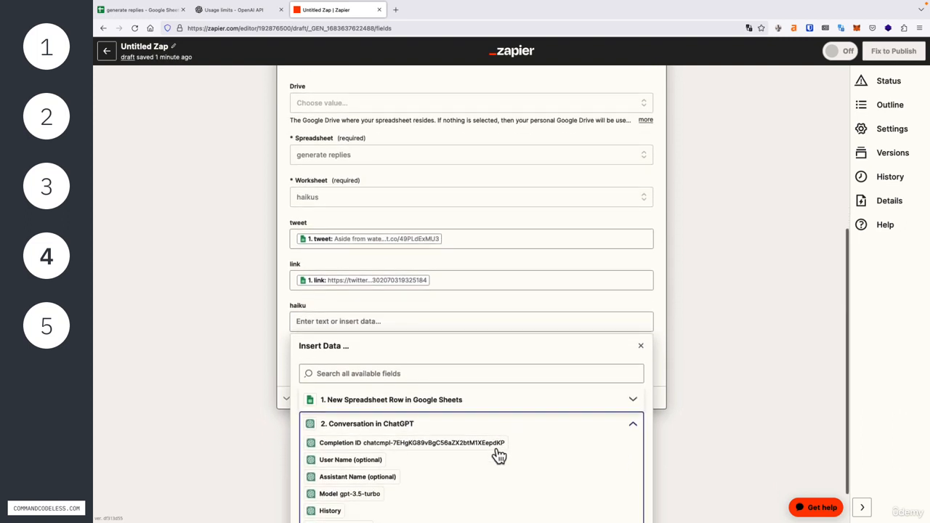
scroll(444, 432, "down", 1)
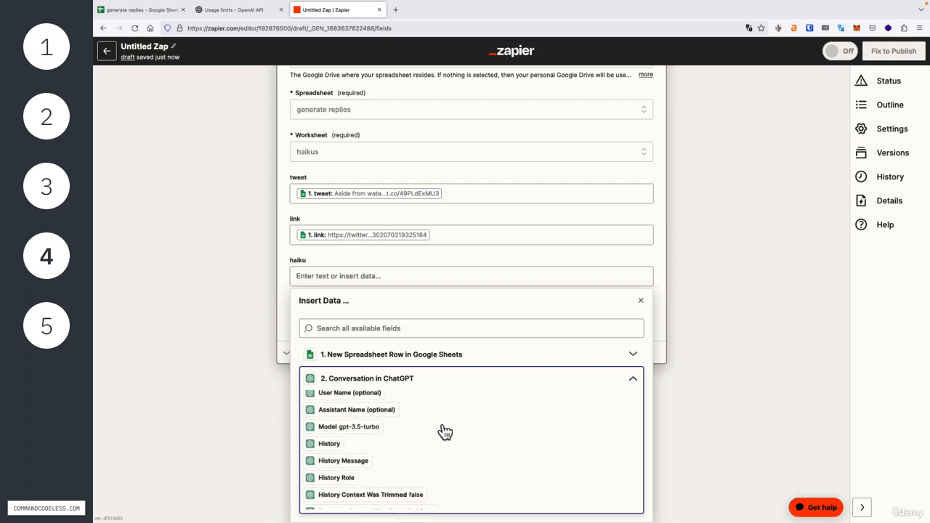
scroll(444, 432, "up", 1)
scroll(445, 433, "down", 4)
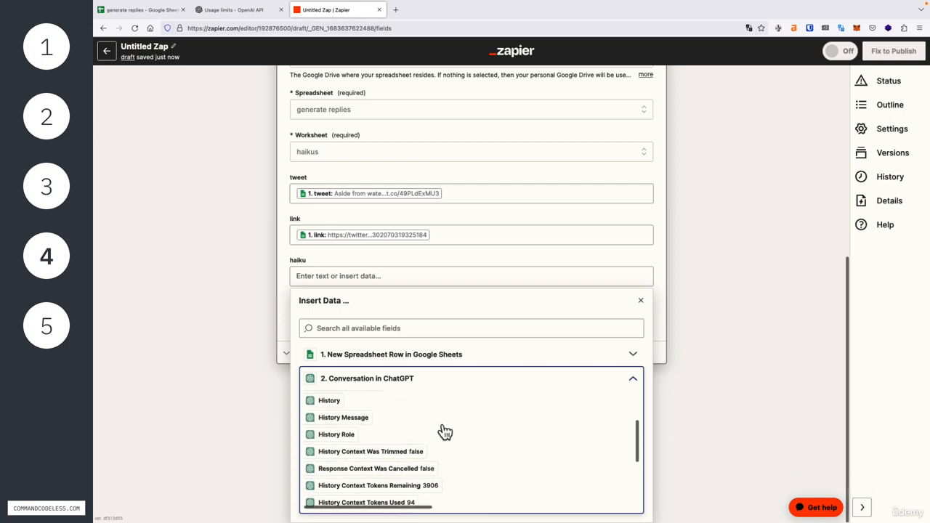
scroll(445, 432, "down", 4)
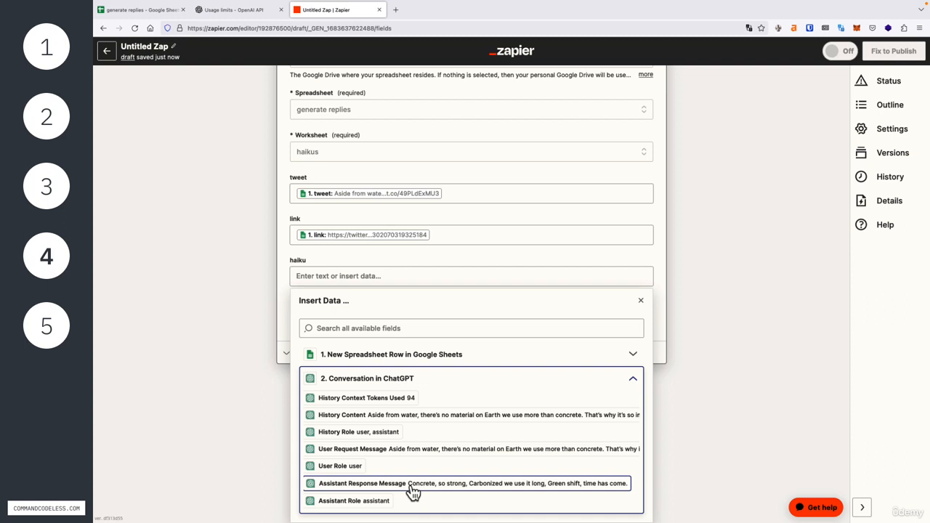
left_click(413, 492)
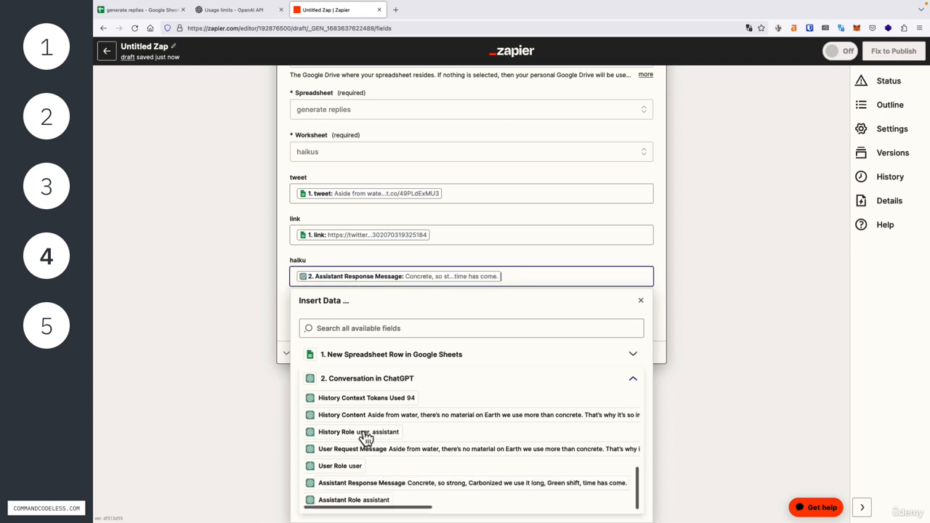
left_click(281, 291)
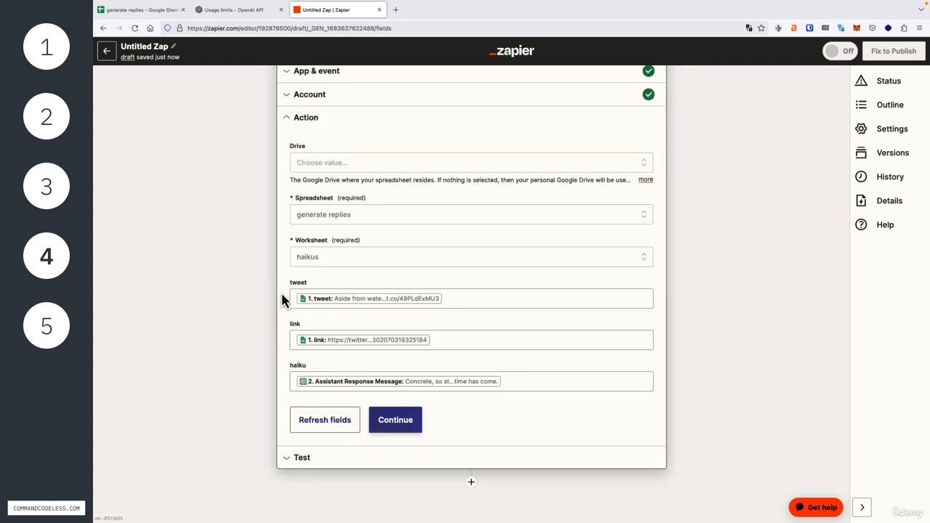
Confirm the row fields and test the action after checking the tweet, link and haiku values it sends to columns A, B and C.
left_click(393, 424)
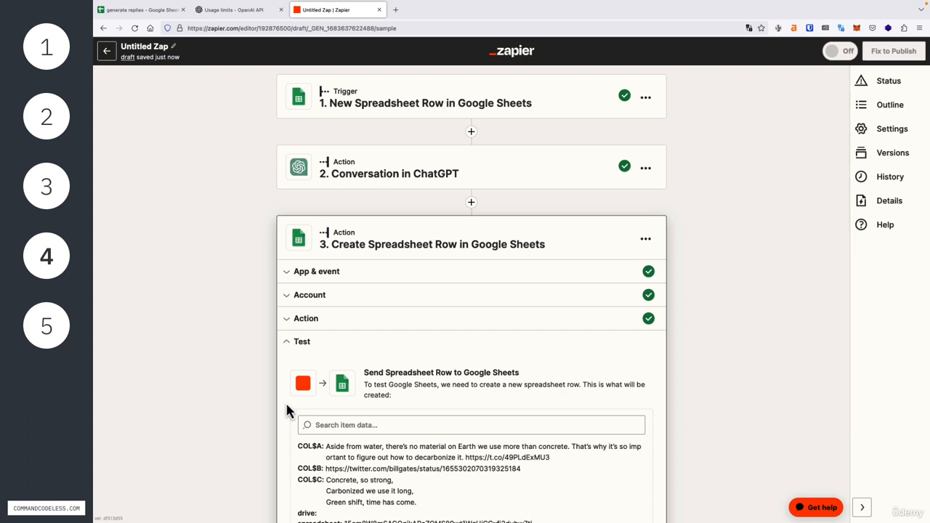
scroll(286, 401, "down", 3)
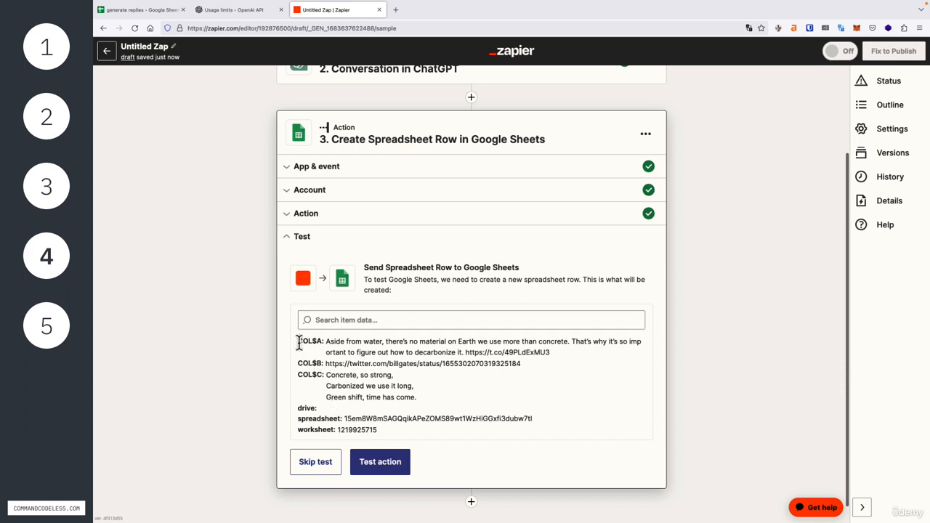
left_click_drag(296, 339, 552, 365)
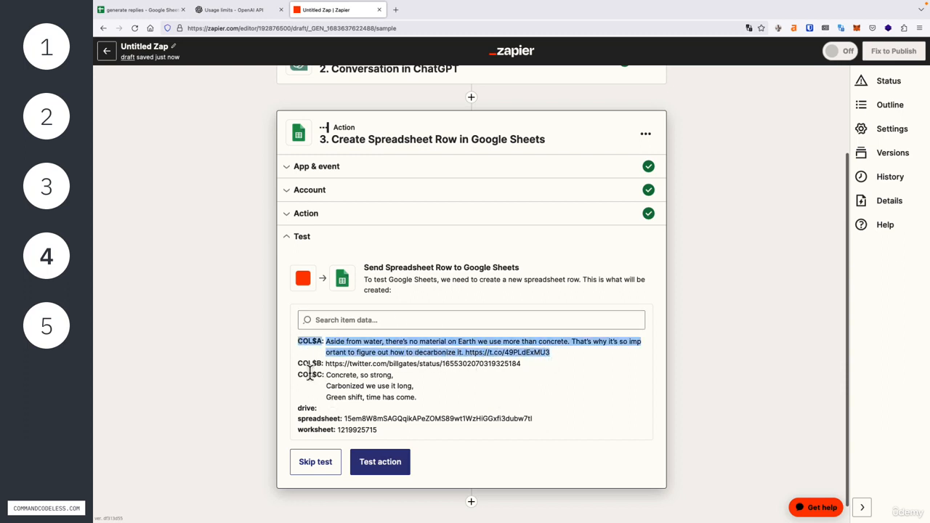
left_click_drag(297, 362, 517, 372)
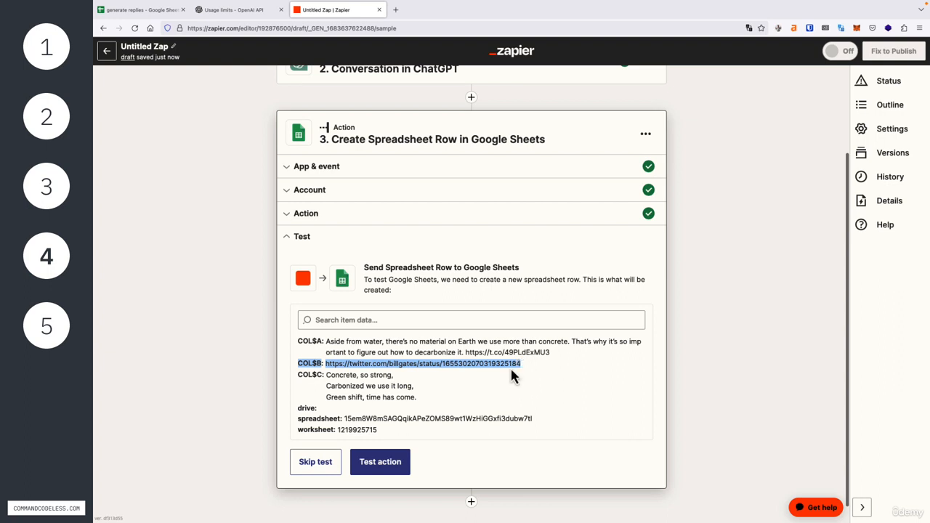
left_click_drag(297, 372, 406, 420)
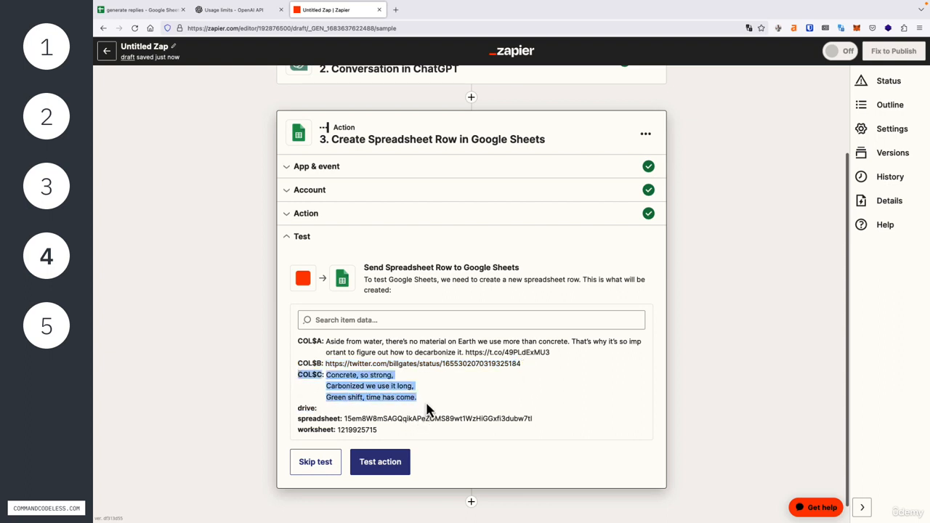
left_click(284, 396)
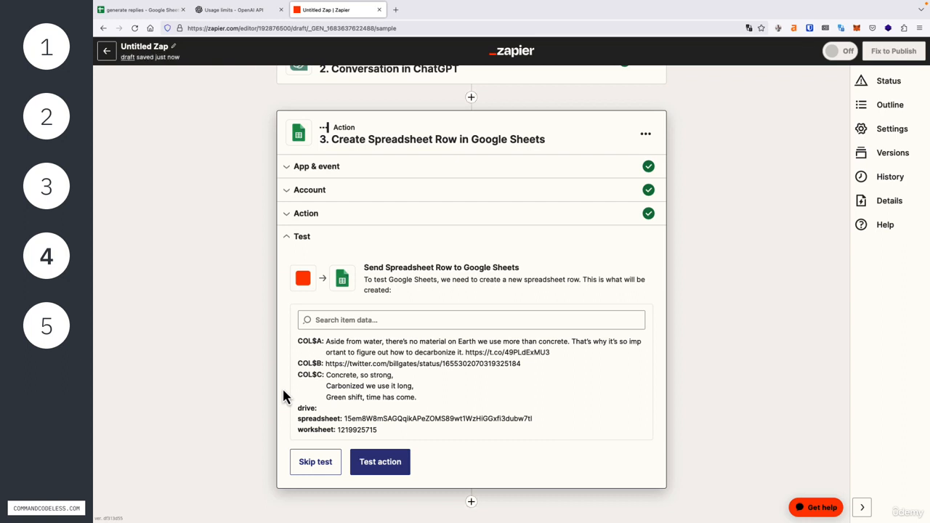
left_click(378, 465)
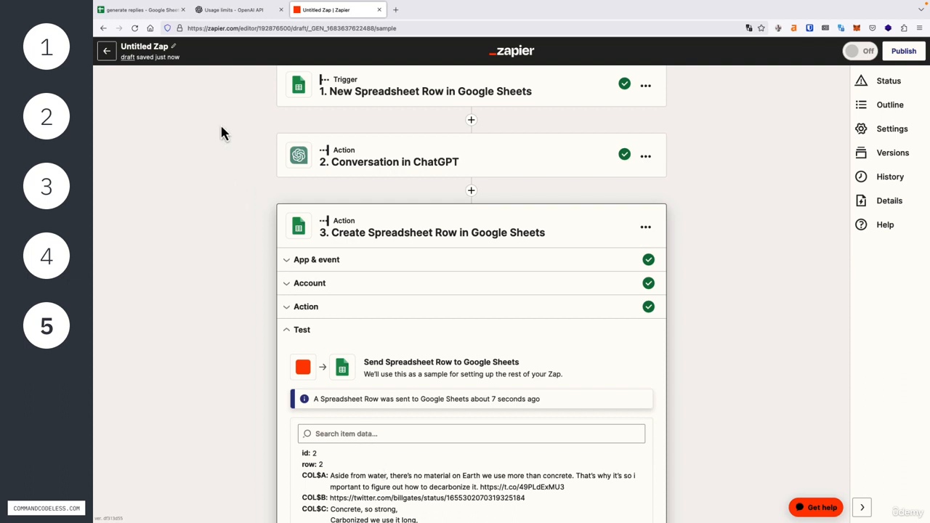
In the "generate replies" spreadsheet's haikus sheet, fit columns A to C to their contents and select the new row's cells A2:C2.
left_click(169, 12)
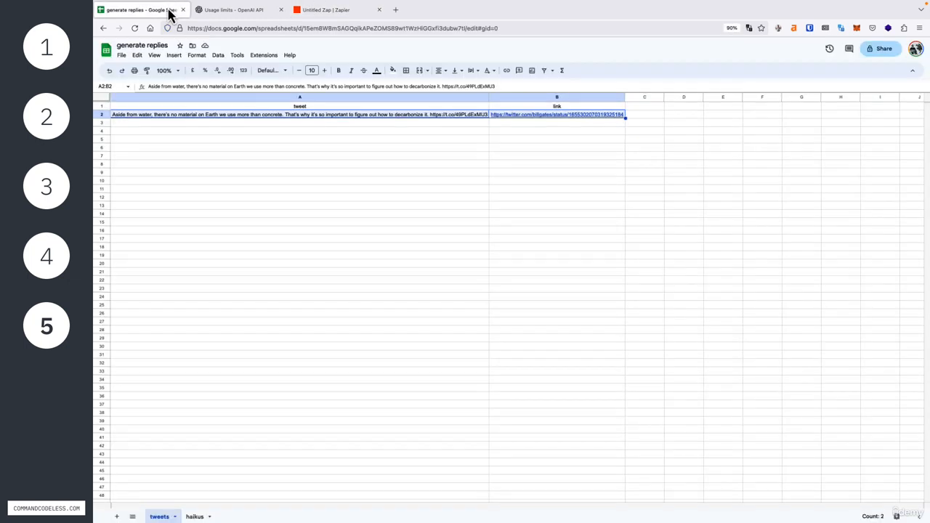
left_click(229, 222)
left_click(194, 517)
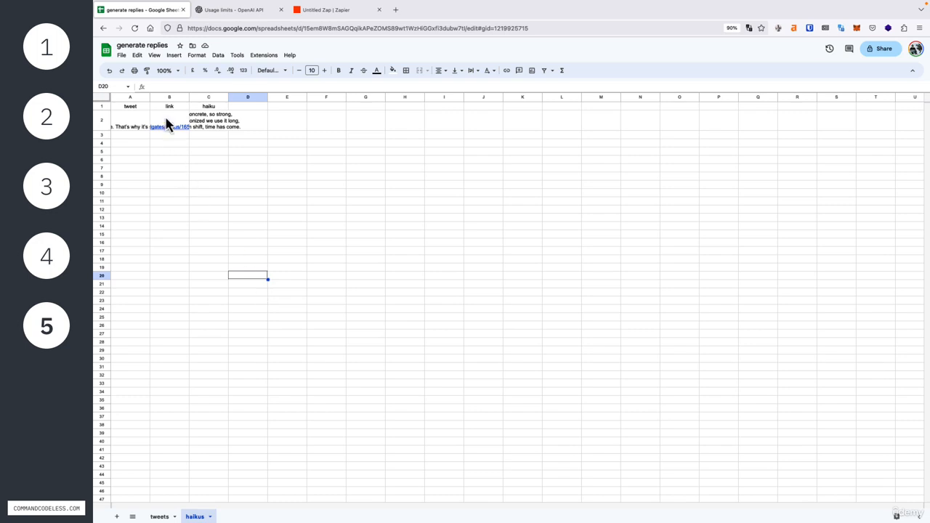
double_click(148, 96)
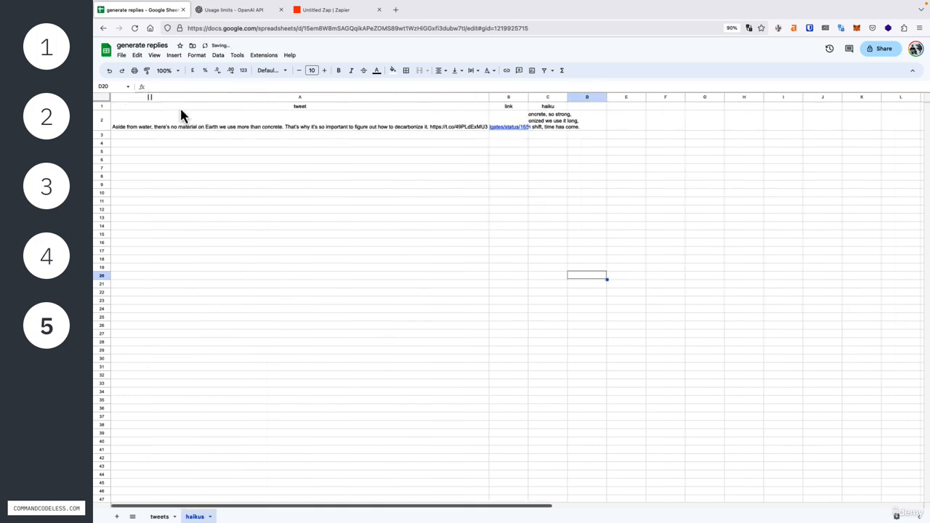
double_click(527, 97)
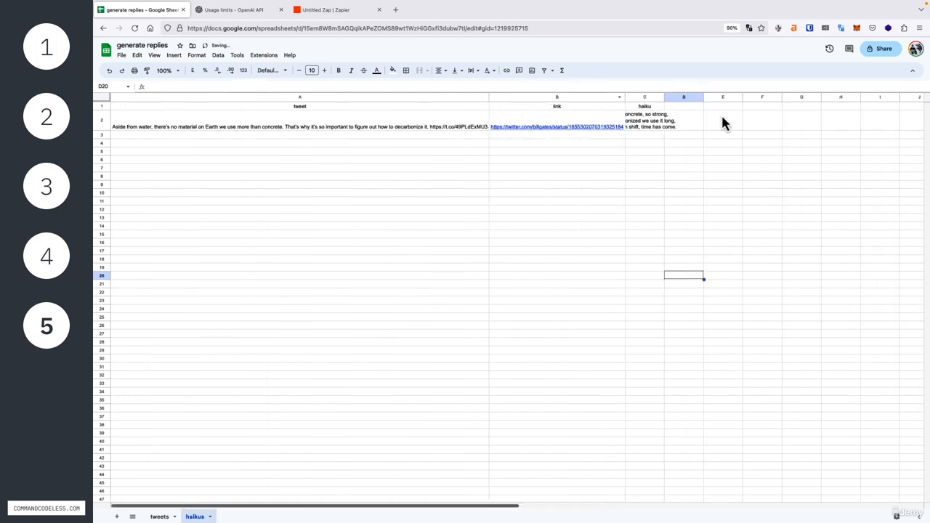
double_click(664, 100)
left_click(662, 125)
key("shift+super+Left")
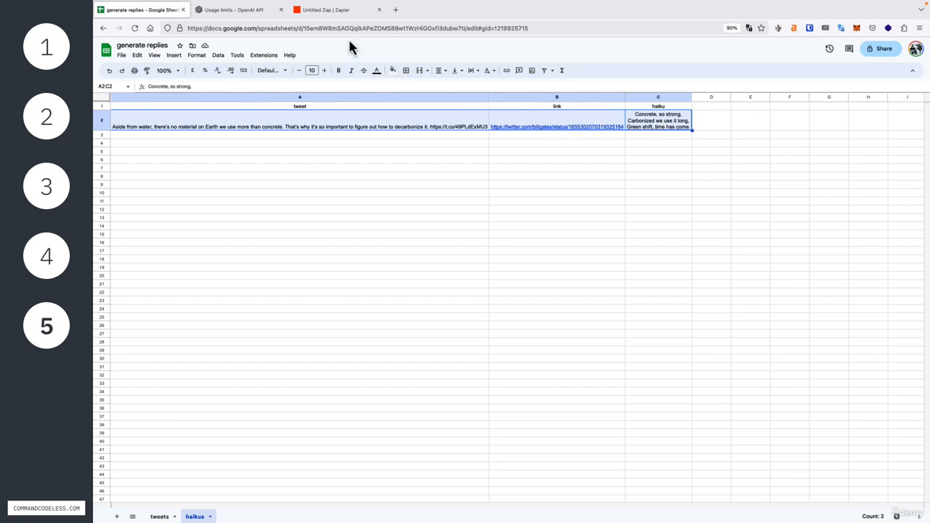
Switch back to the Zap in Zapier and close the tested Create Spreadsheet Row step.
left_click(332, 10)
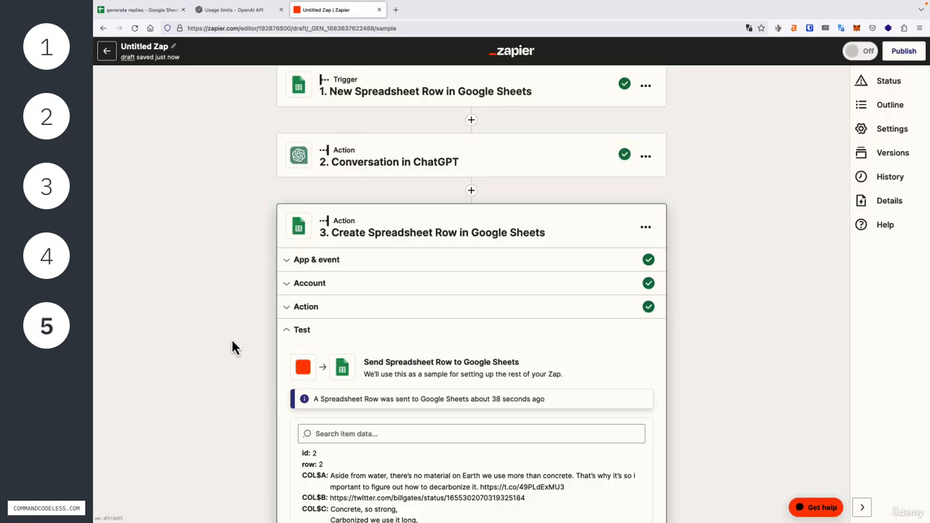
scroll(231, 341, "down", 3)
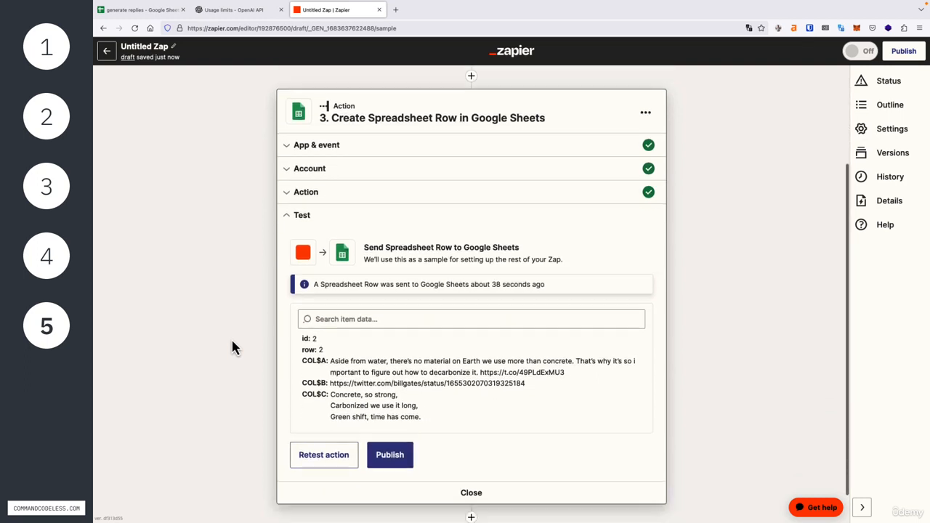
left_click(472, 458)
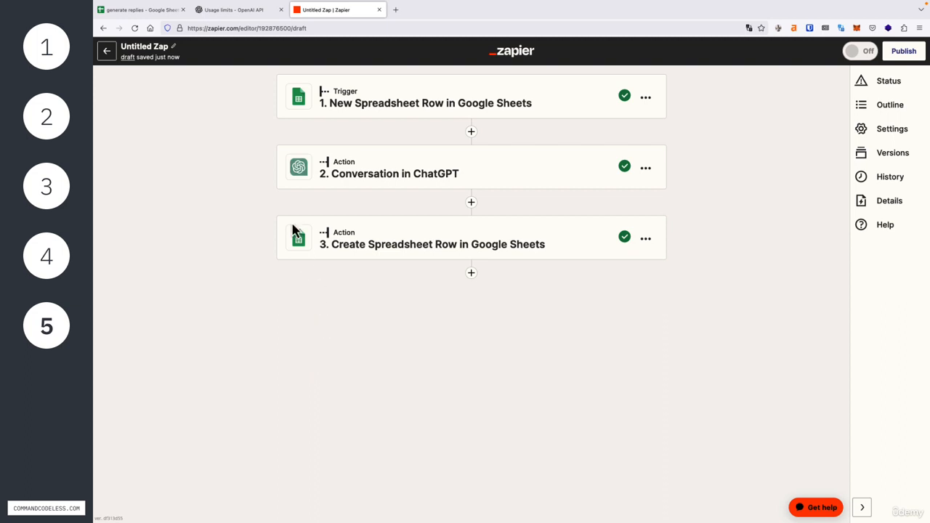
Rename the Zap "2. sheets -> chatgpt -> sheets" and leave the editor for the Zaps list.
left_click(156, 46)
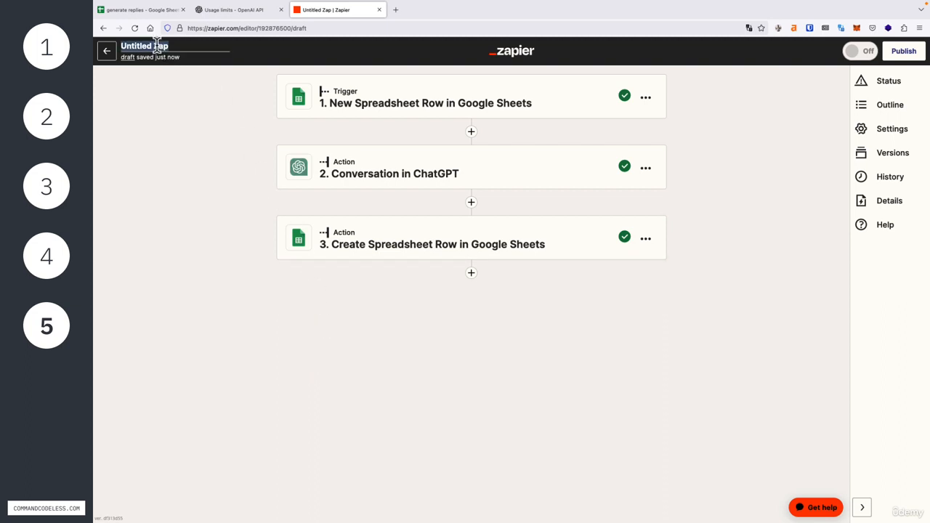
type("2. shee")
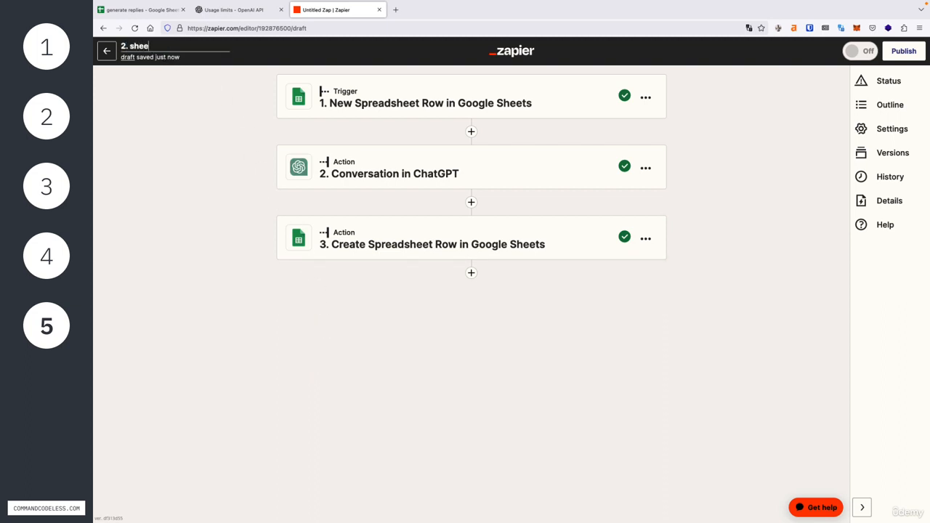
type("ts -> chatgpt -> sheets")
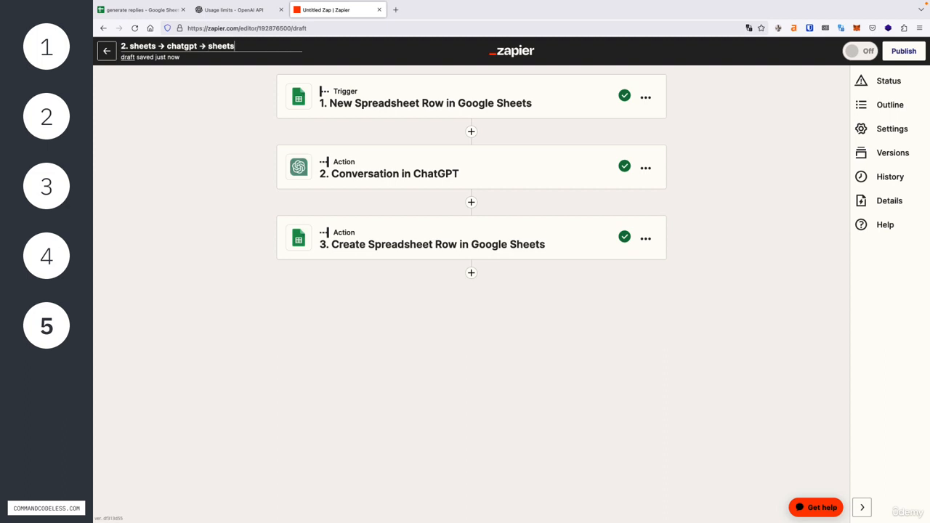
key("Return")
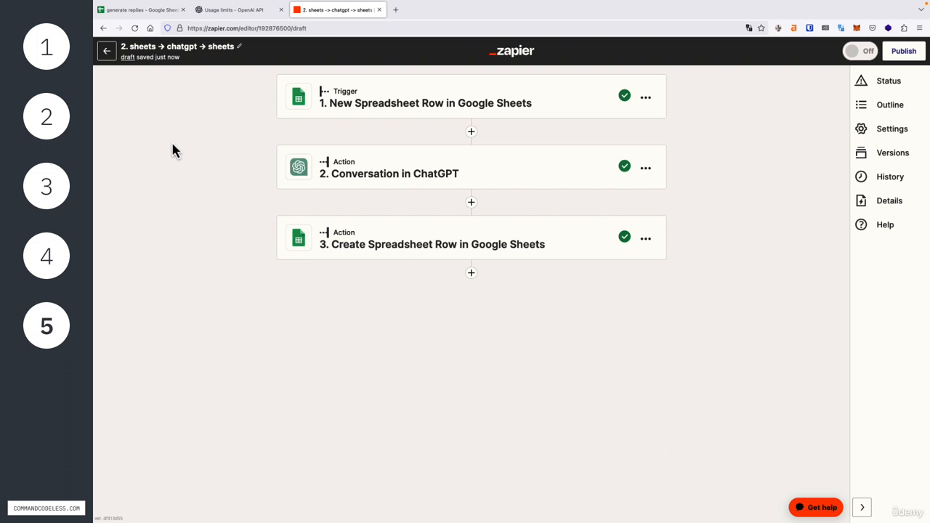
left_click(107, 53)
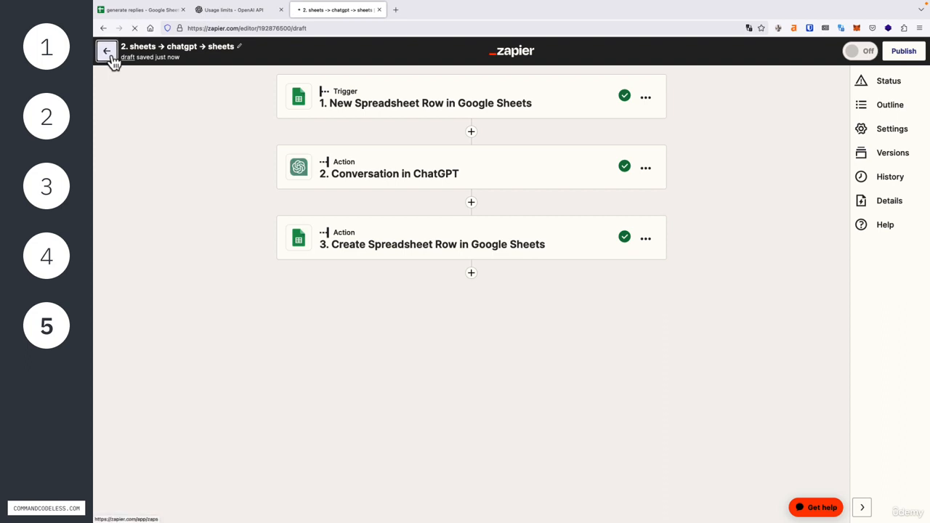